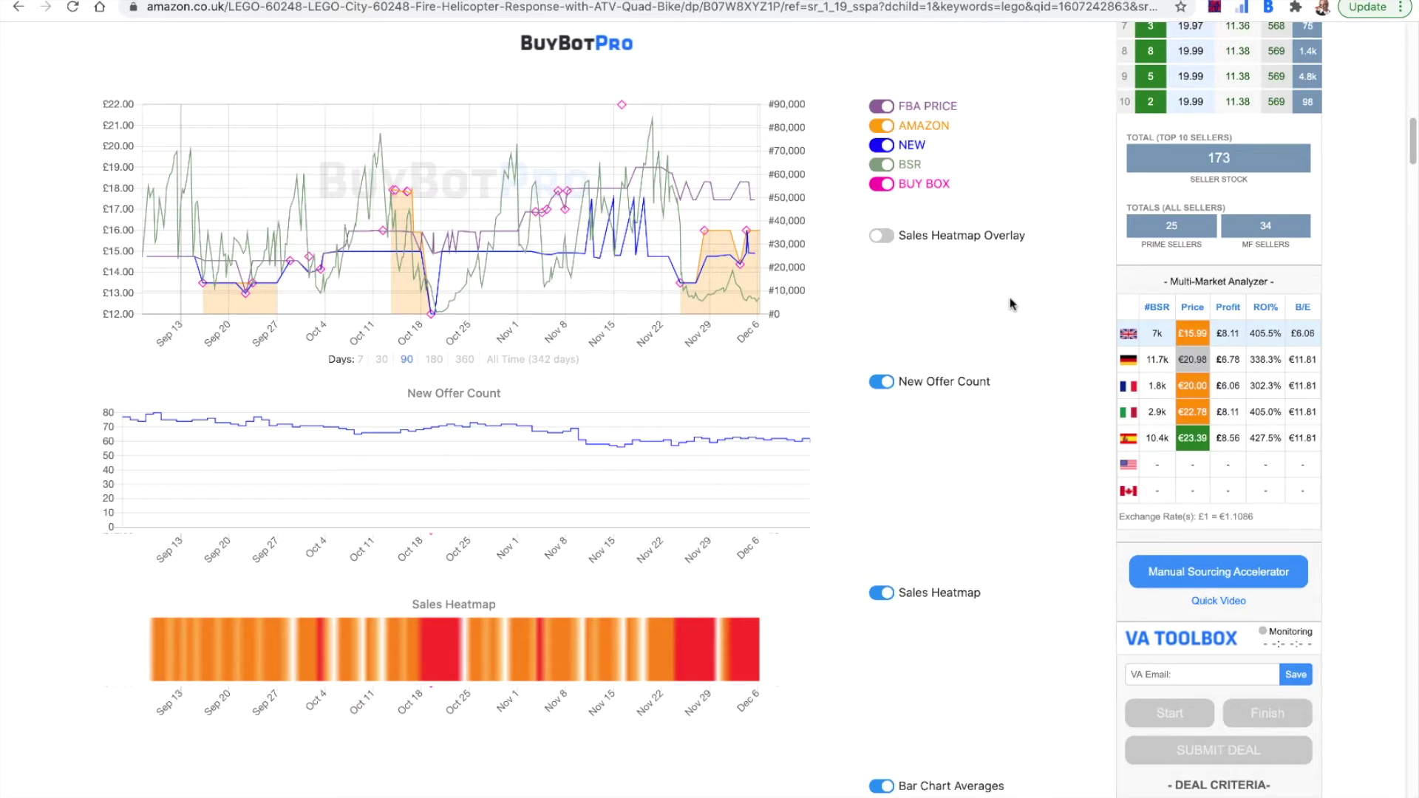
Hide and restore the FBA Price series, then the Amazon series, on the BuyBotPro price history chart.
{"action": "scroll", "coordinate": [1011, 303], "scroll_direction": "up", "scroll_amount": 1}
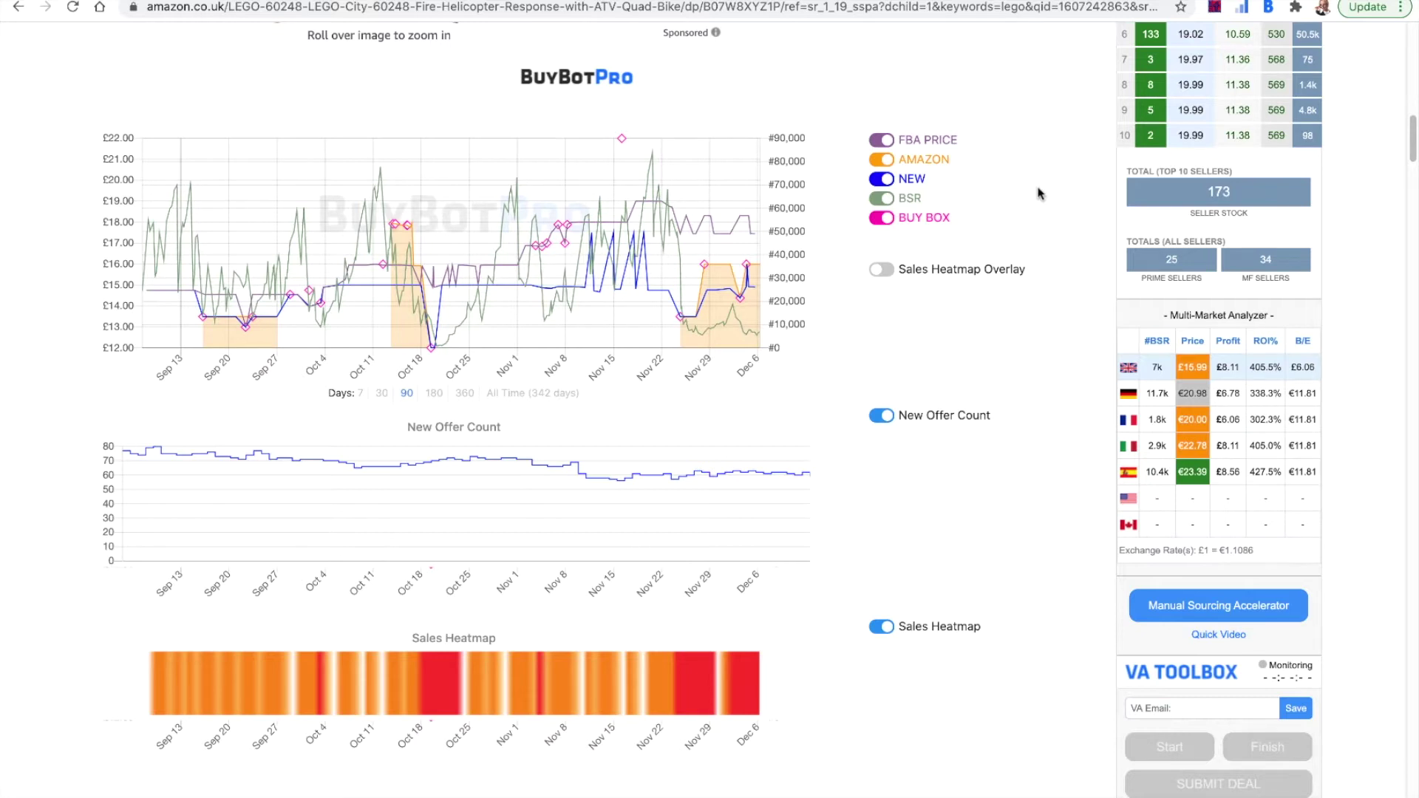
{"action": "left_click", "coordinate": [886, 147]}
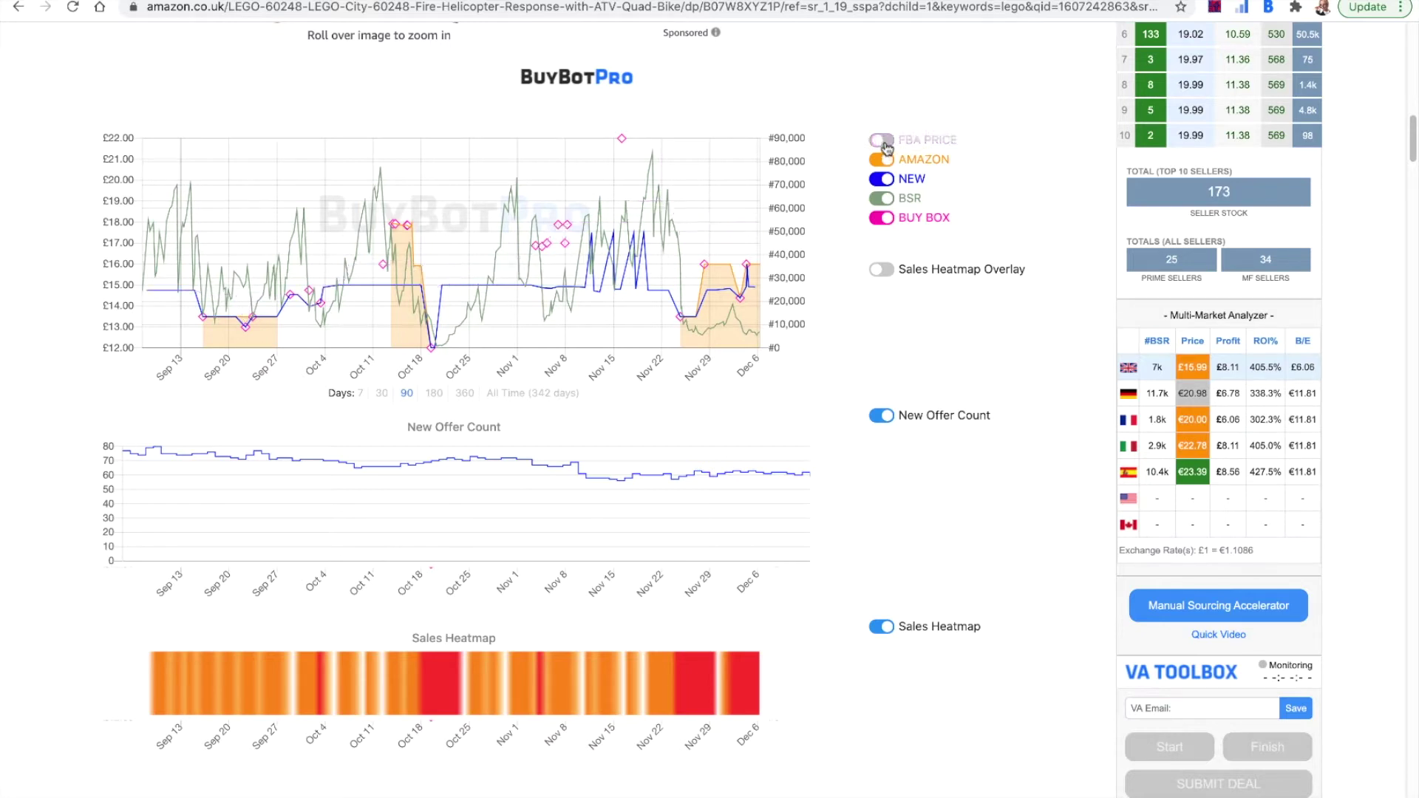
{"action": "left_click", "coordinate": [884, 144]}
{"action": "left_click", "coordinate": [882, 161]}
{"action": "left_click", "coordinate": [881, 162]}
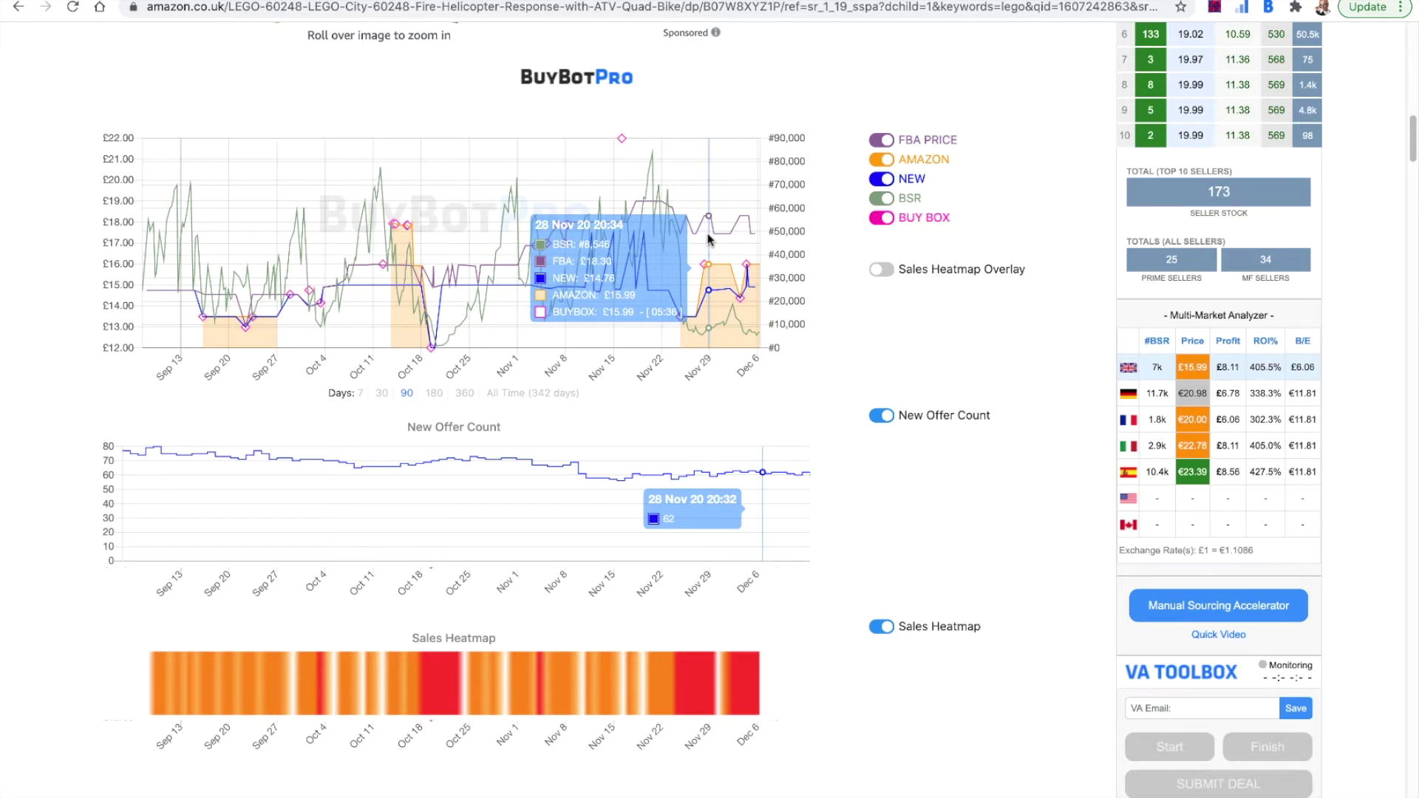
Hide the Amazon, New, BSR and Buy Box series so the chart plots only the FBA Price line.
{"action": "left_click", "coordinate": [889, 159]}
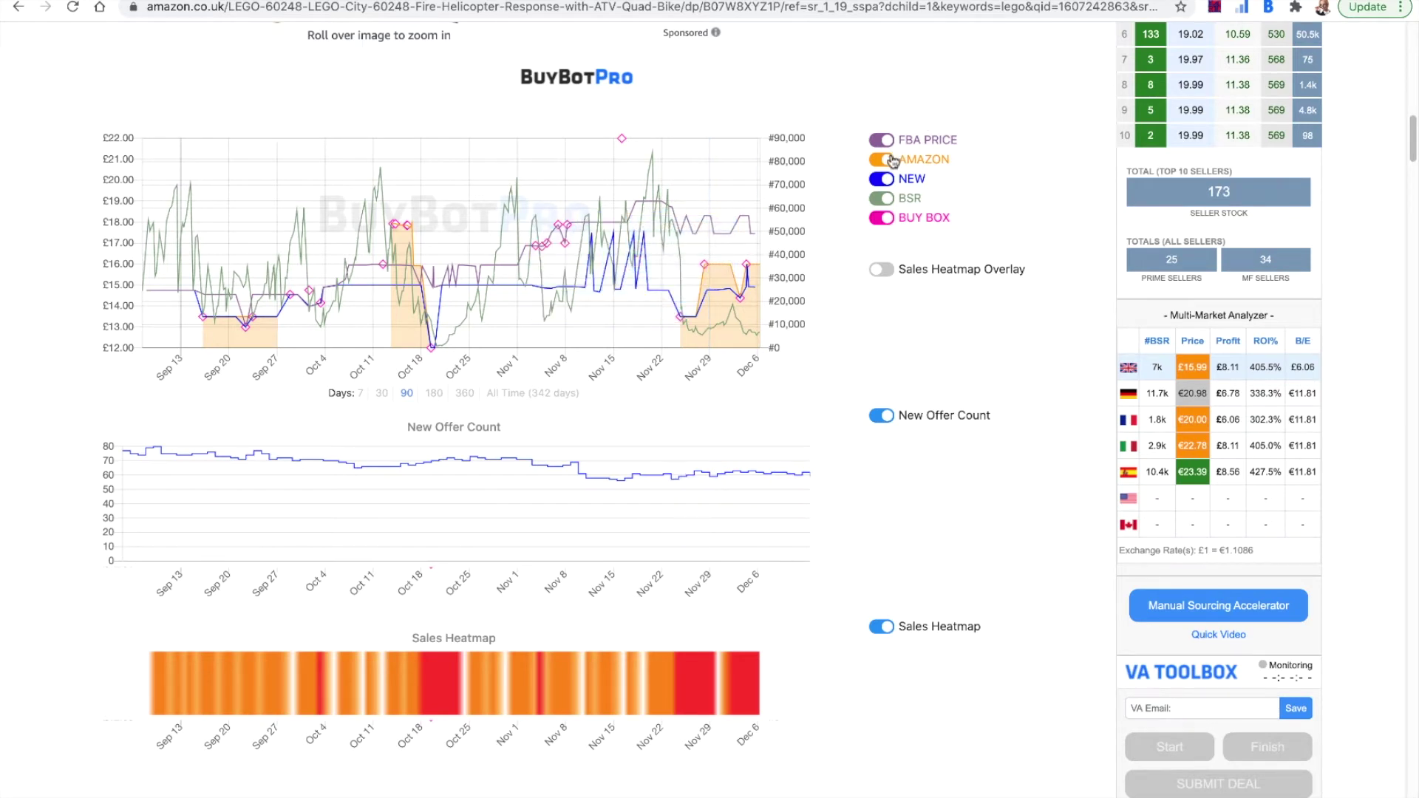
{"action": "left_click", "coordinate": [889, 179]}
{"action": "left_click", "coordinate": [886, 198]}
{"action": "left_click", "coordinate": [887, 217]}
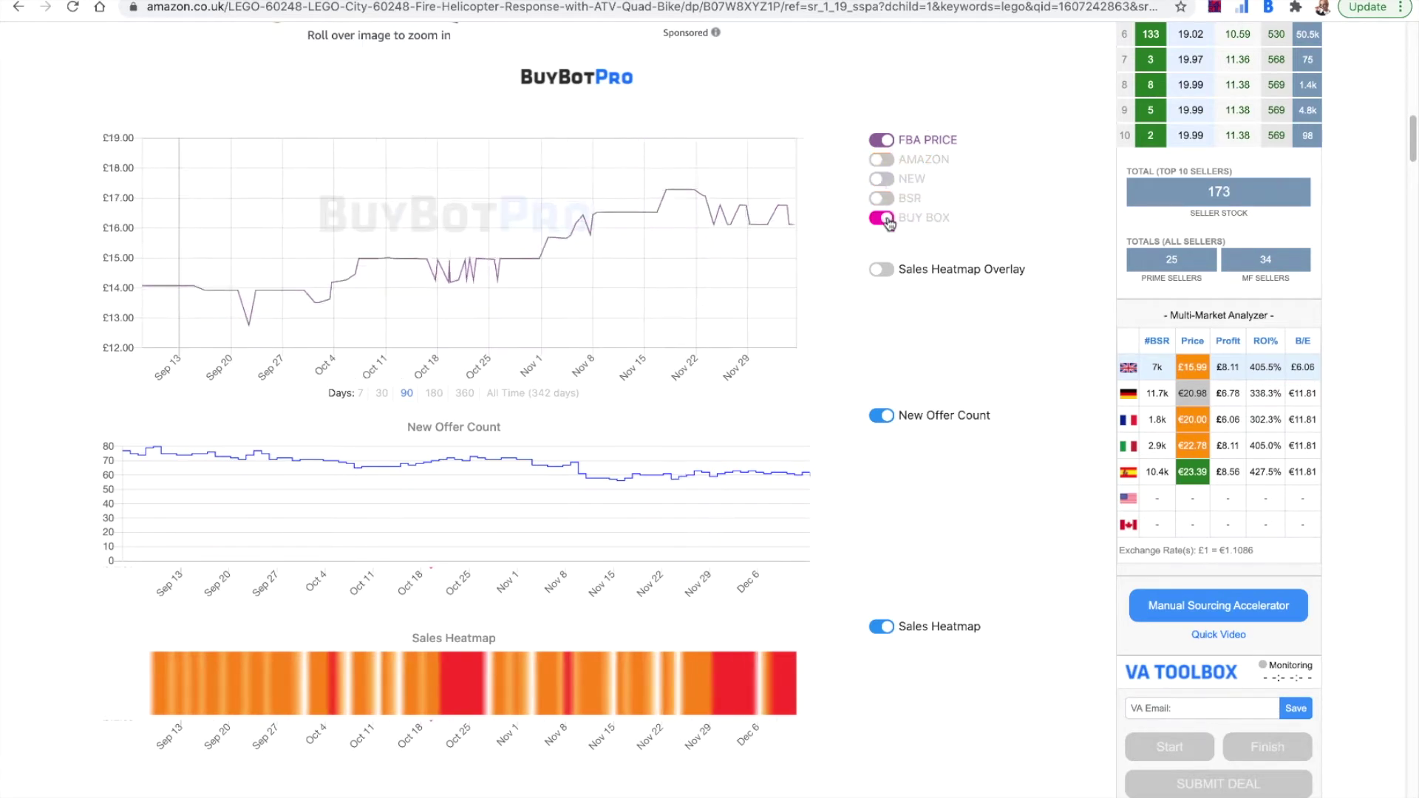
Show the Amazon, New, BSR and Buy Box series on the price history chart again.
{"action": "left_click", "coordinate": [889, 159]}
{"action": "left_click", "coordinate": [887, 179]}
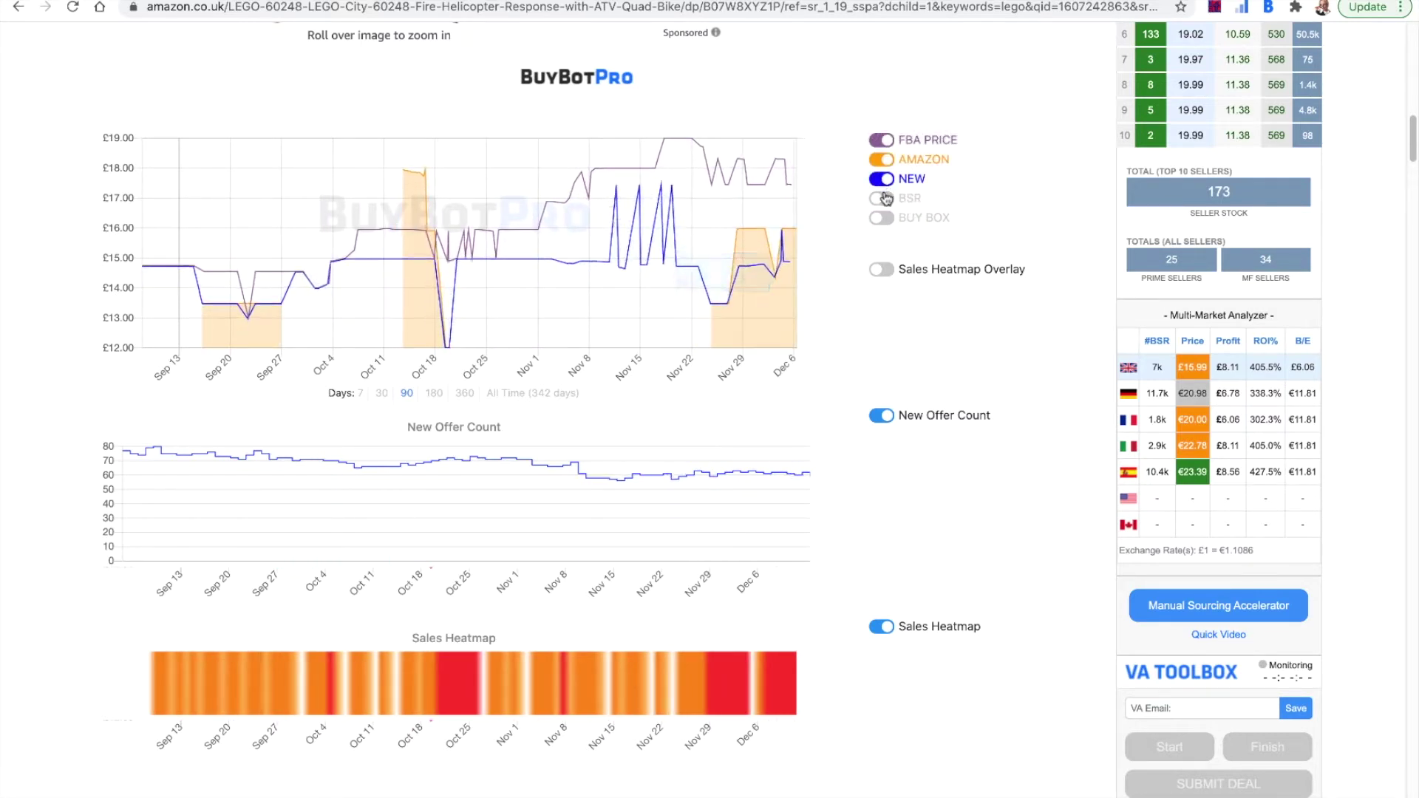
{"action": "left_click", "coordinate": [886, 198]}
{"action": "left_click", "coordinate": [886, 218]}
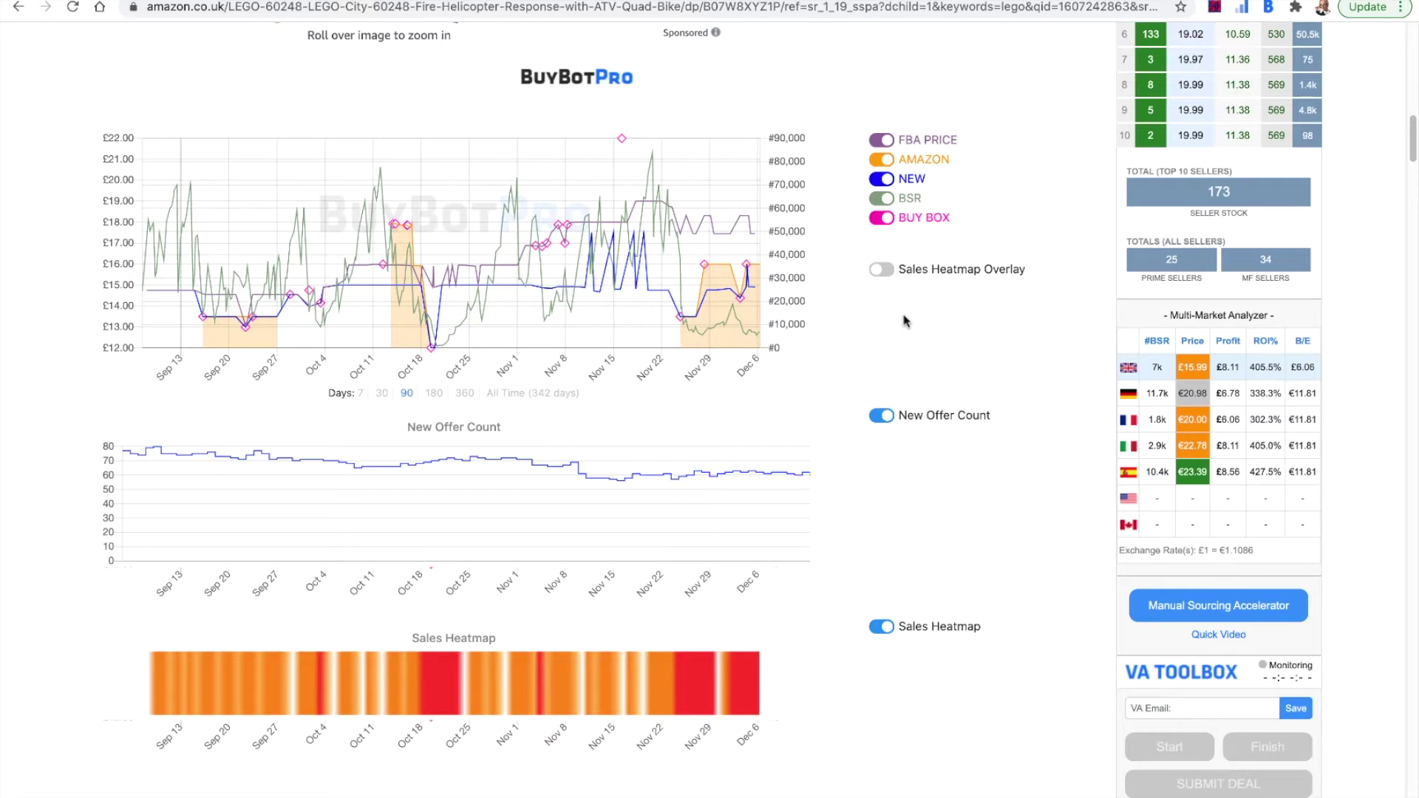
Reduce the chart to the BSR and Buy Box series and turn on the Sales Heatmap Overlay.
{"action": "left_click", "coordinate": [884, 179]}
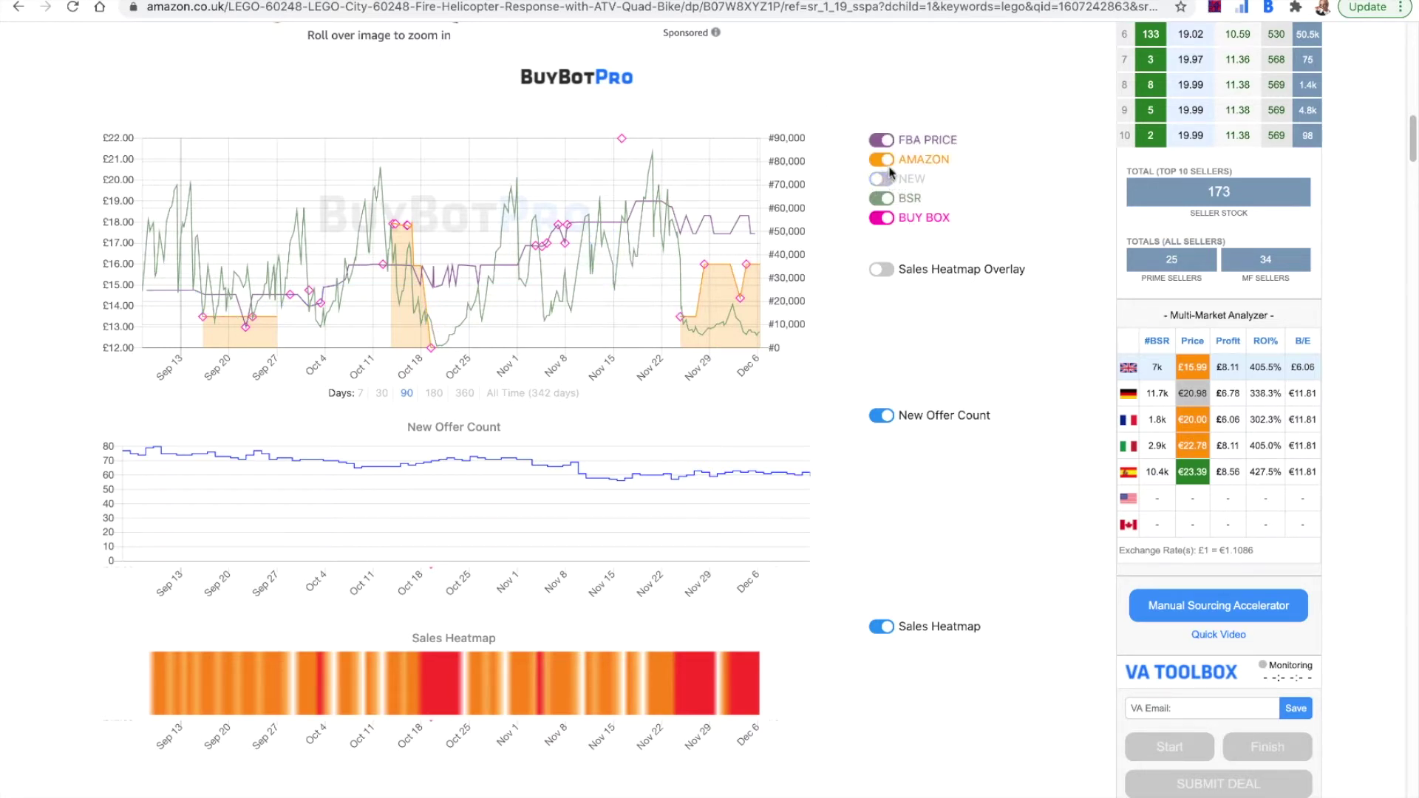
{"action": "left_click", "coordinate": [883, 140]}
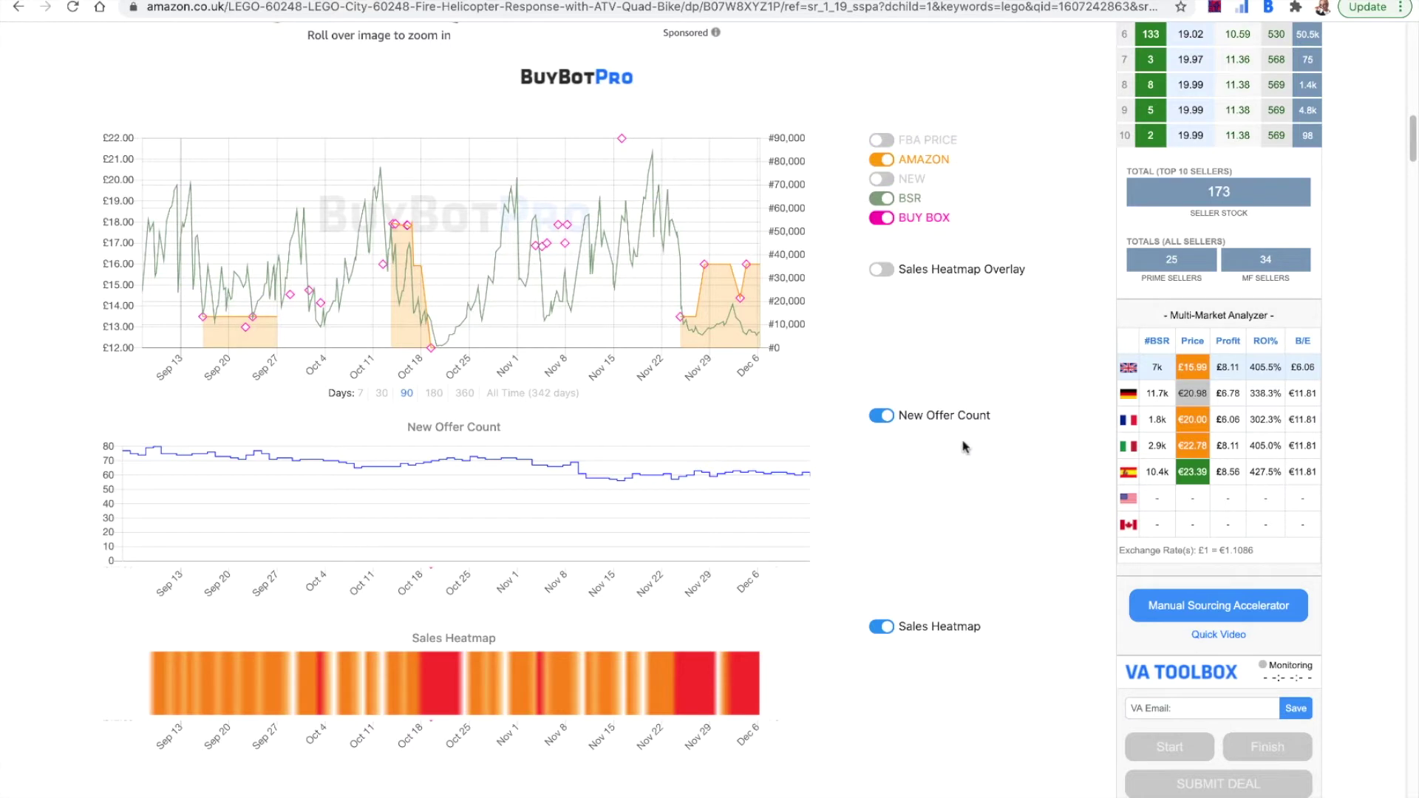
{"action": "left_click", "coordinate": [881, 166]}
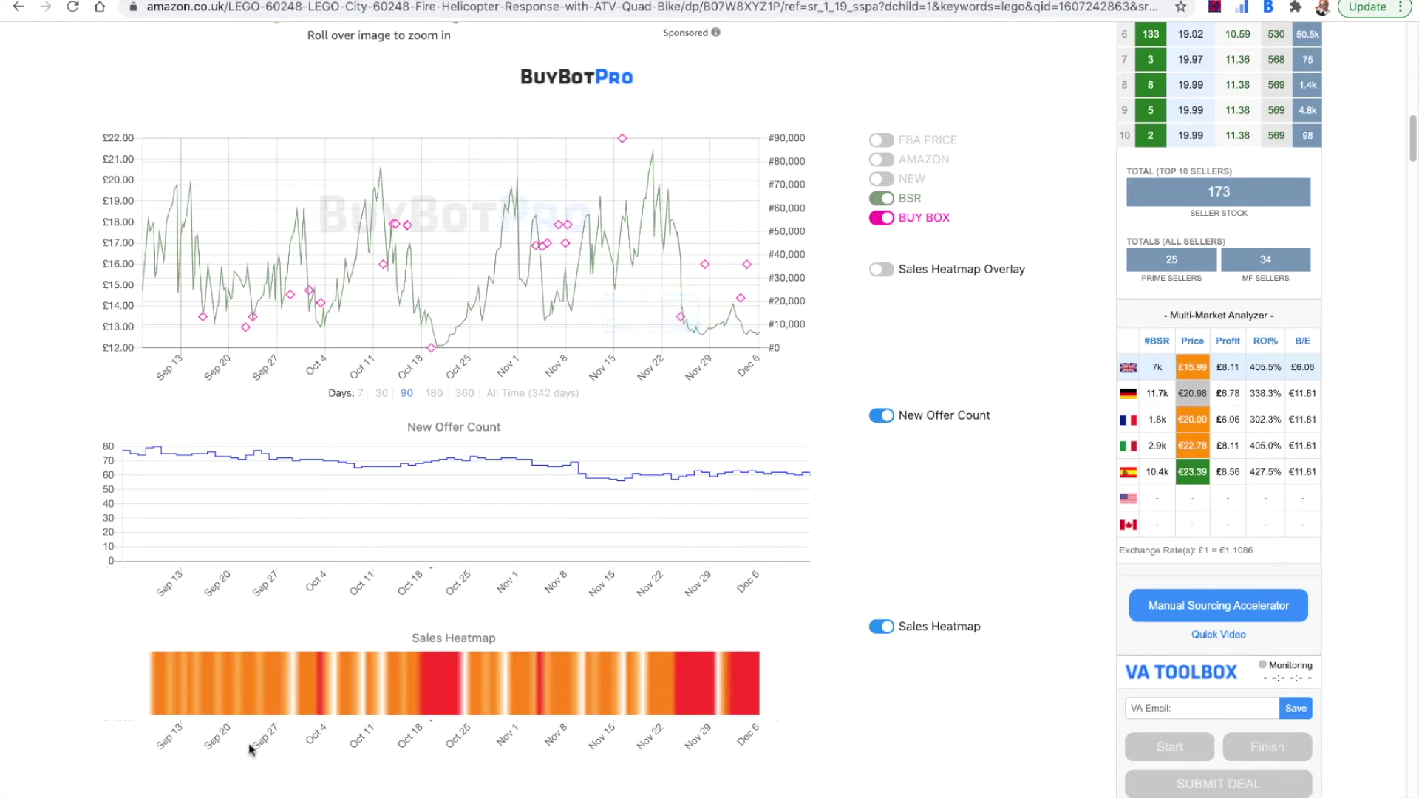
{"action": "left_click", "coordinate": [875, 272]}
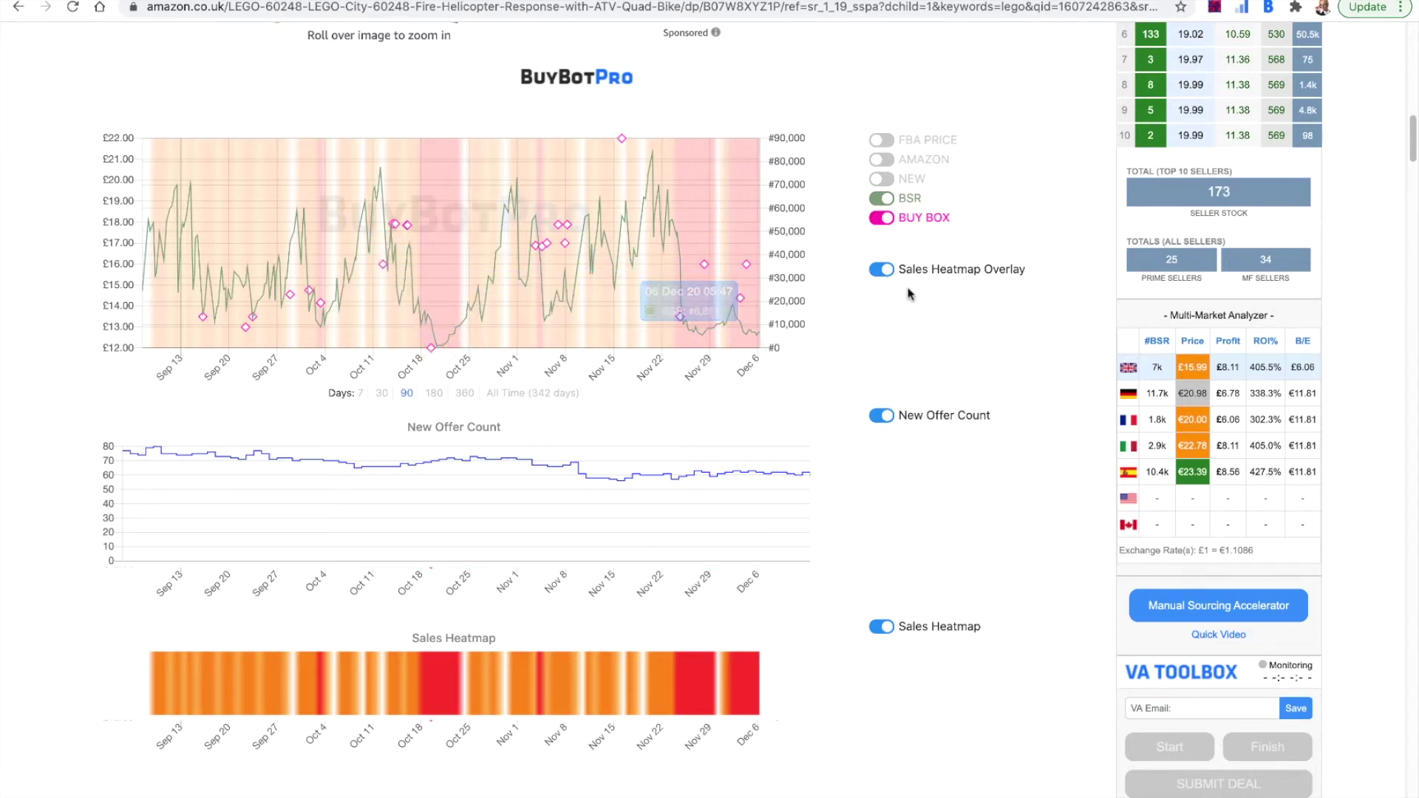
Turn off the Sales Heatmap Overlay and restore the New, Amazon and FBA Price series.
{"action": "left_click", "coordinate": [884, 269]}
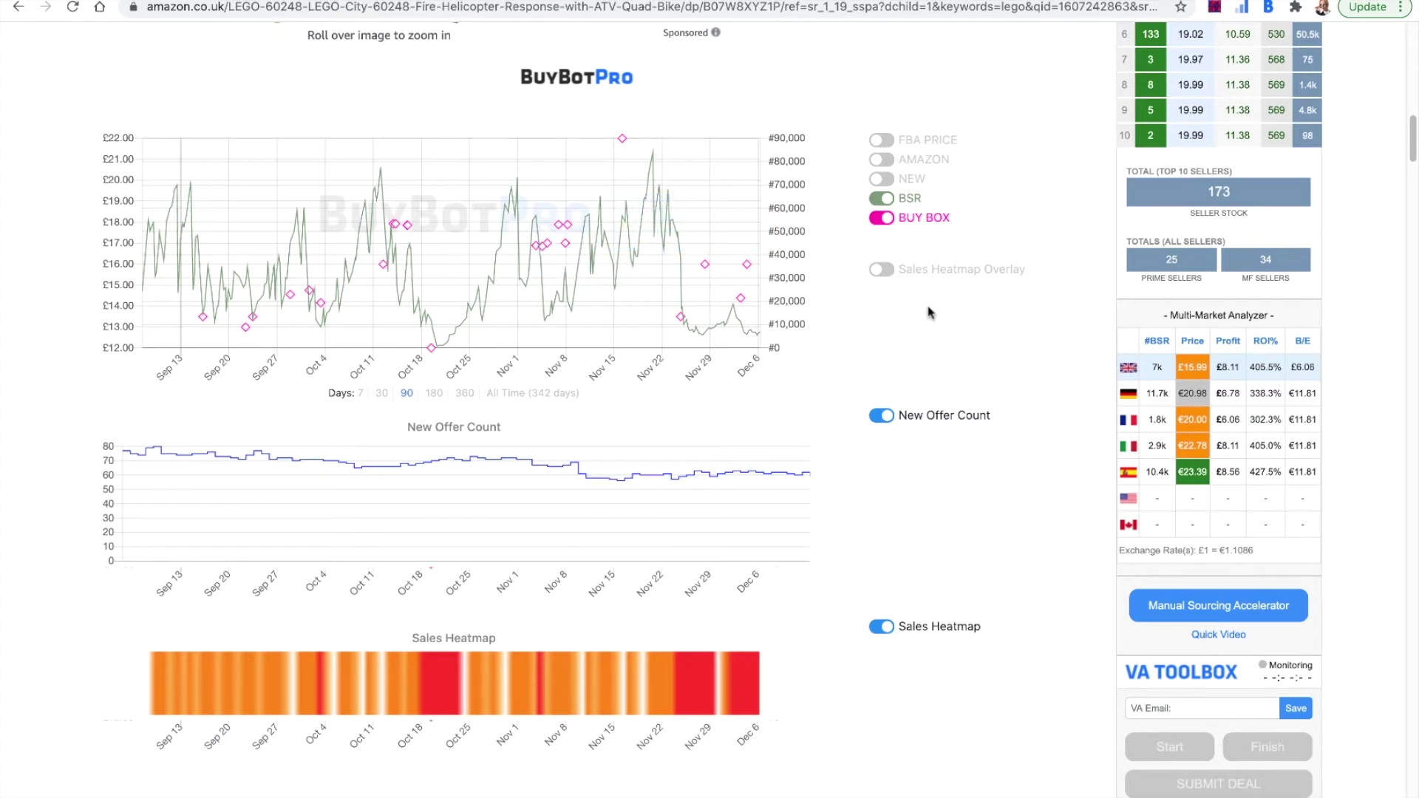
{"action": "left_click", "coordinate": [882, 180]}
{"action": "left_click", "coordinate": [882, 160]}
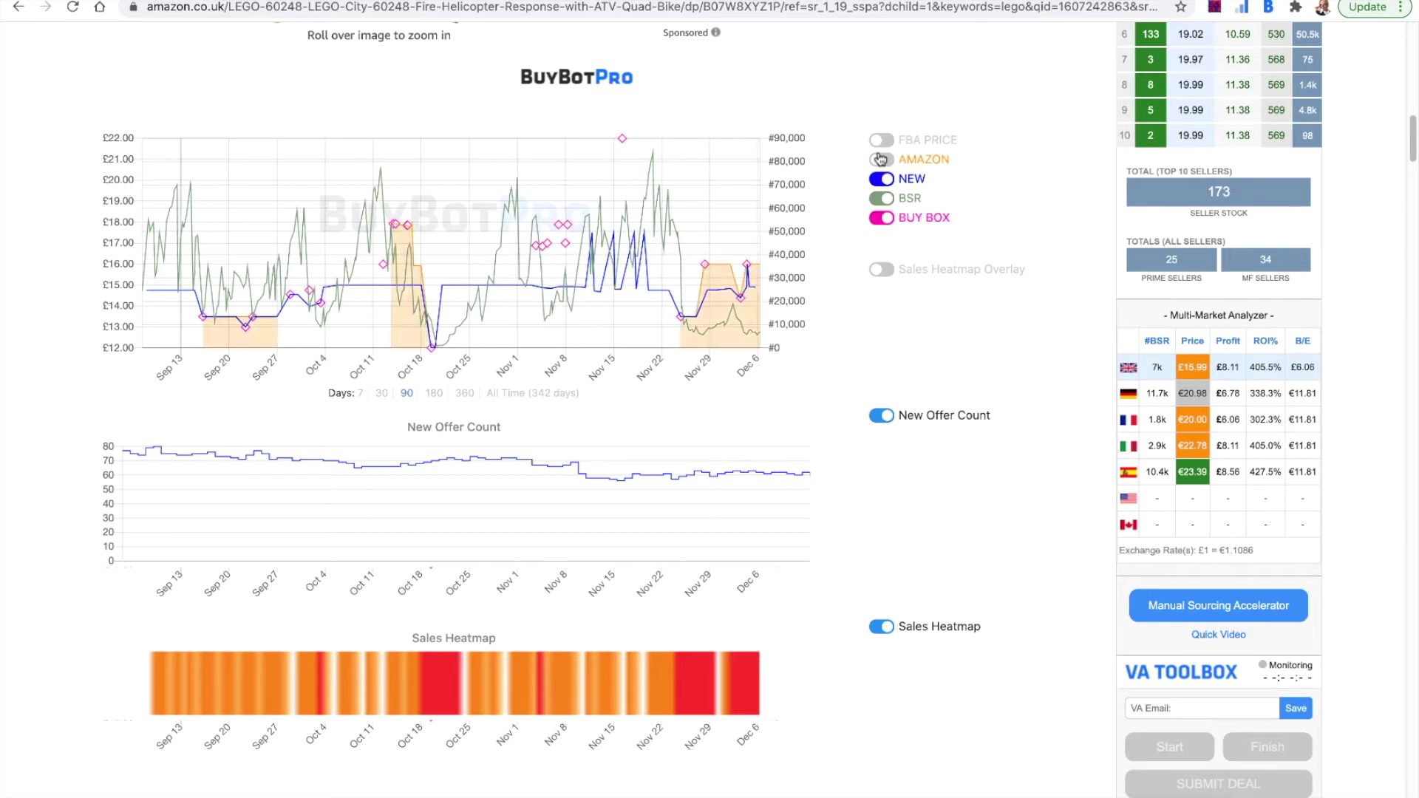
{"action": "left_click", "coordinate": [881, 141]}
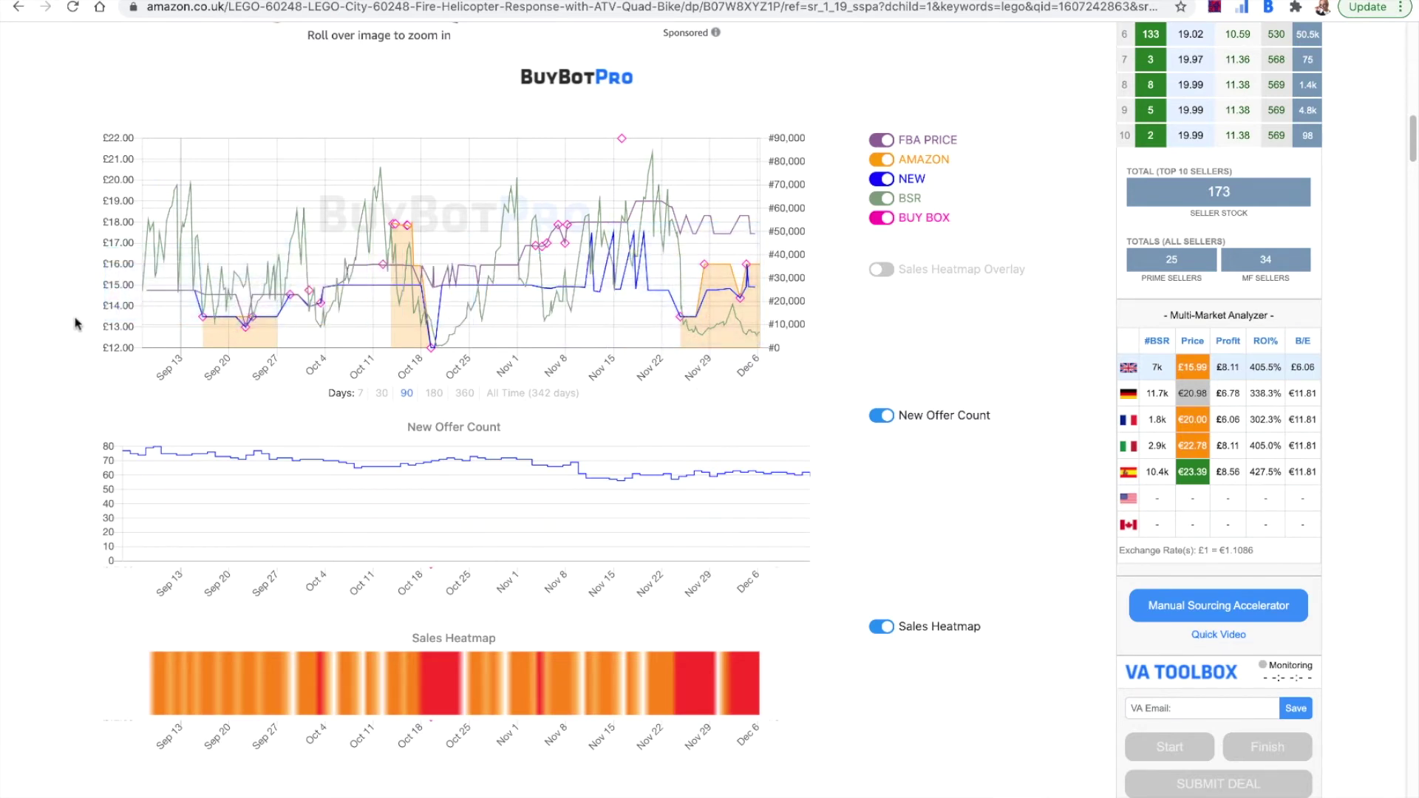
Compare the price history over the 7, 30, 90, 180 and 360 day ranges in turn.
{"action": "left_click", "coordinate": [358, 397]}
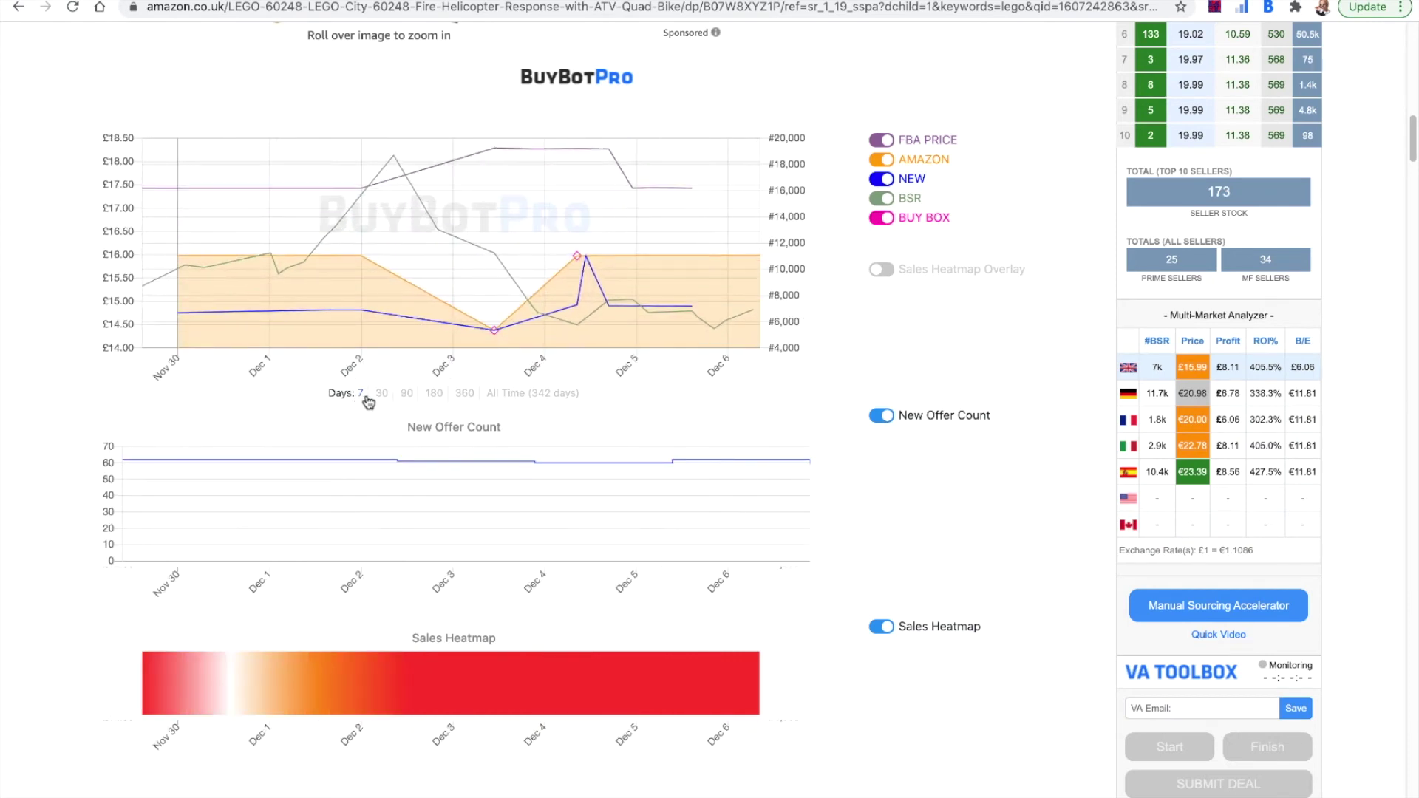
{"action": "left_click", "coordinate": [378, 398]}
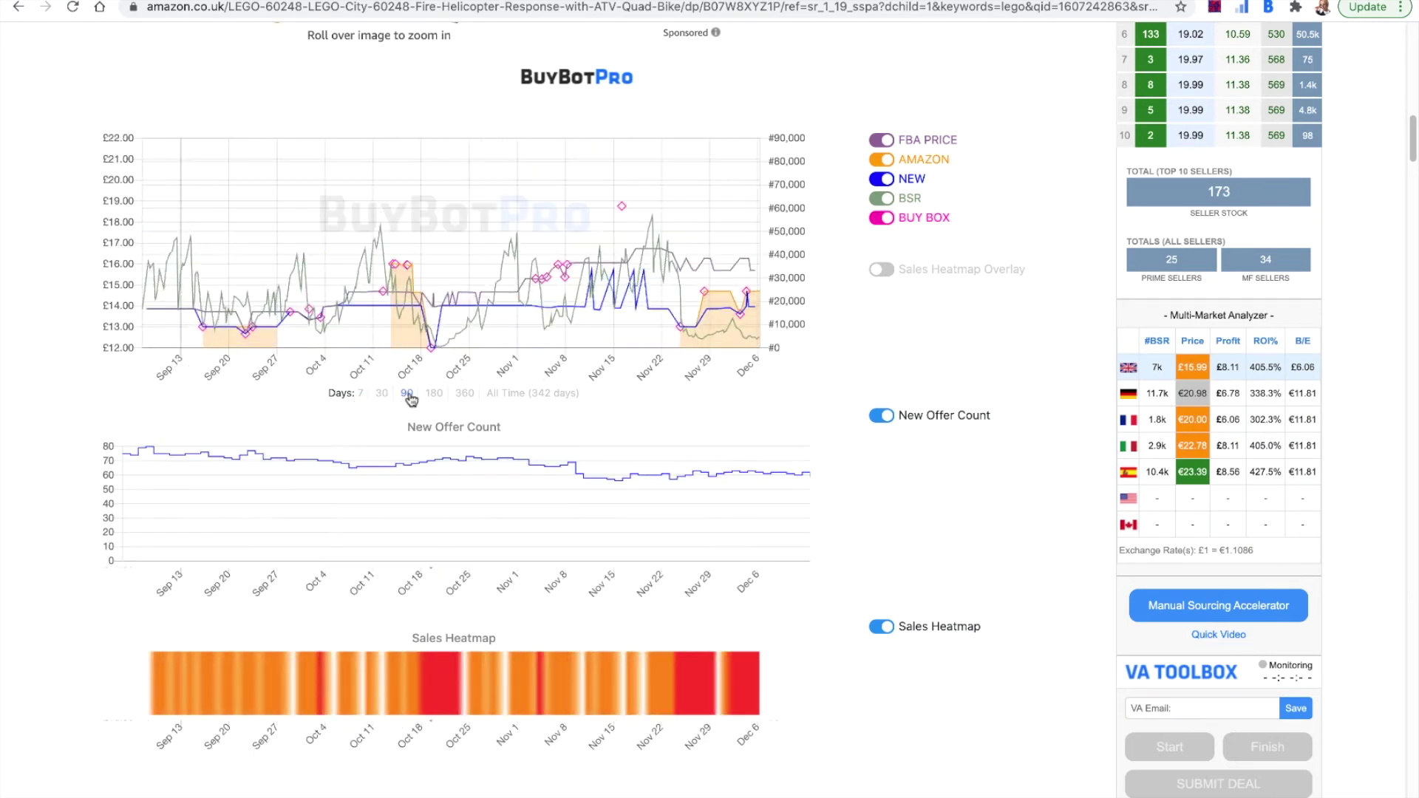
{"action": "left_click", "coordinate": [406, 394]}
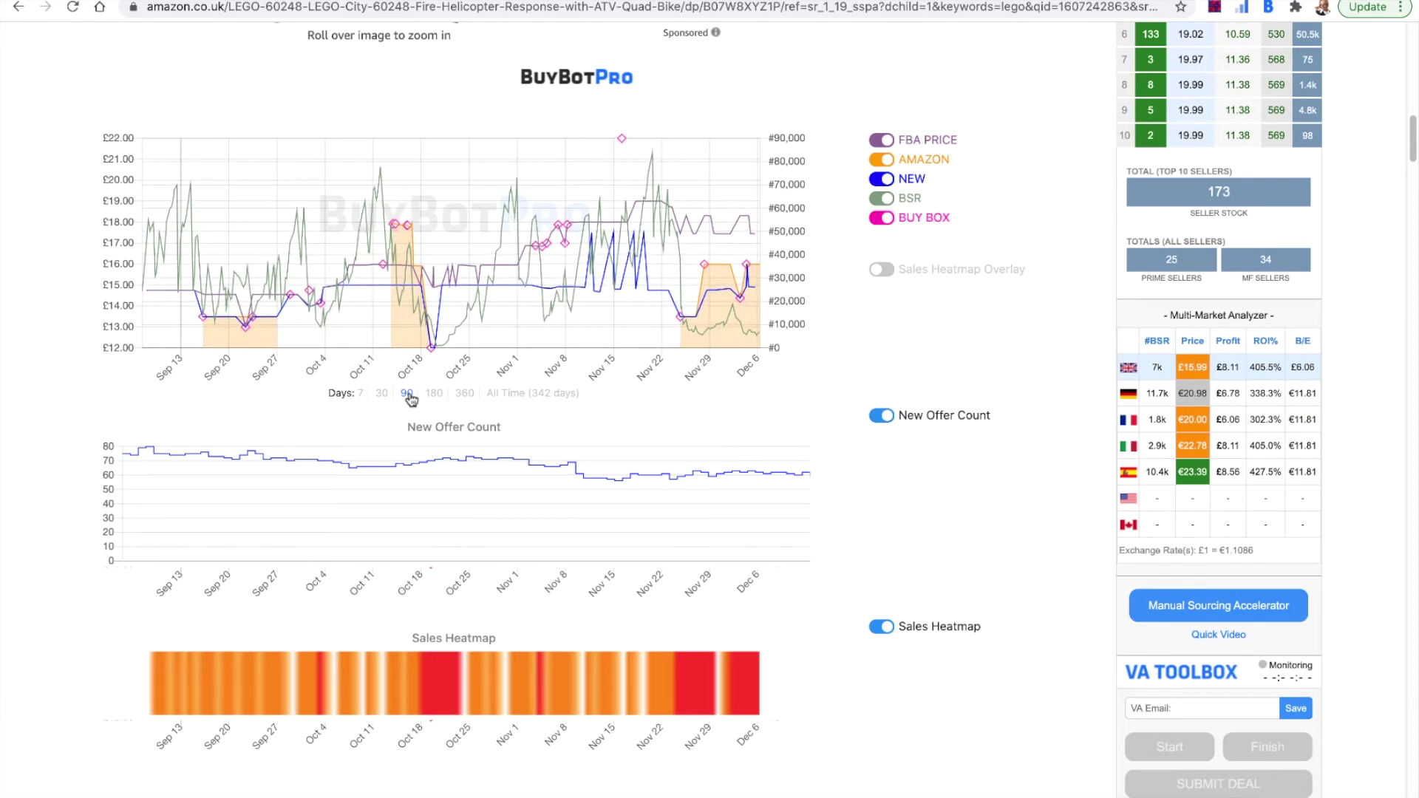
{"action": "left_click", "coordinate": [435, 397]}
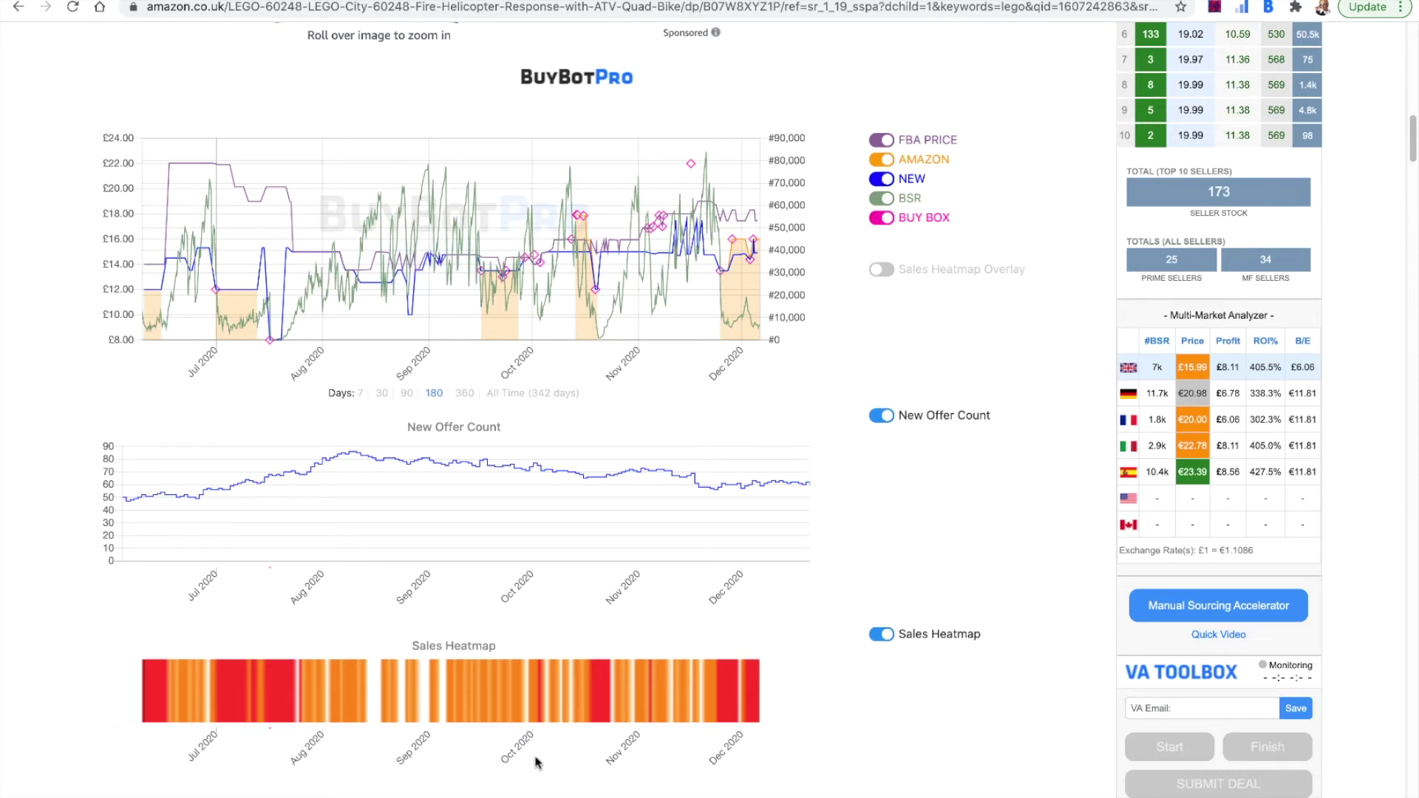
{"action": "left_click", "coordinate": [465, 394]}
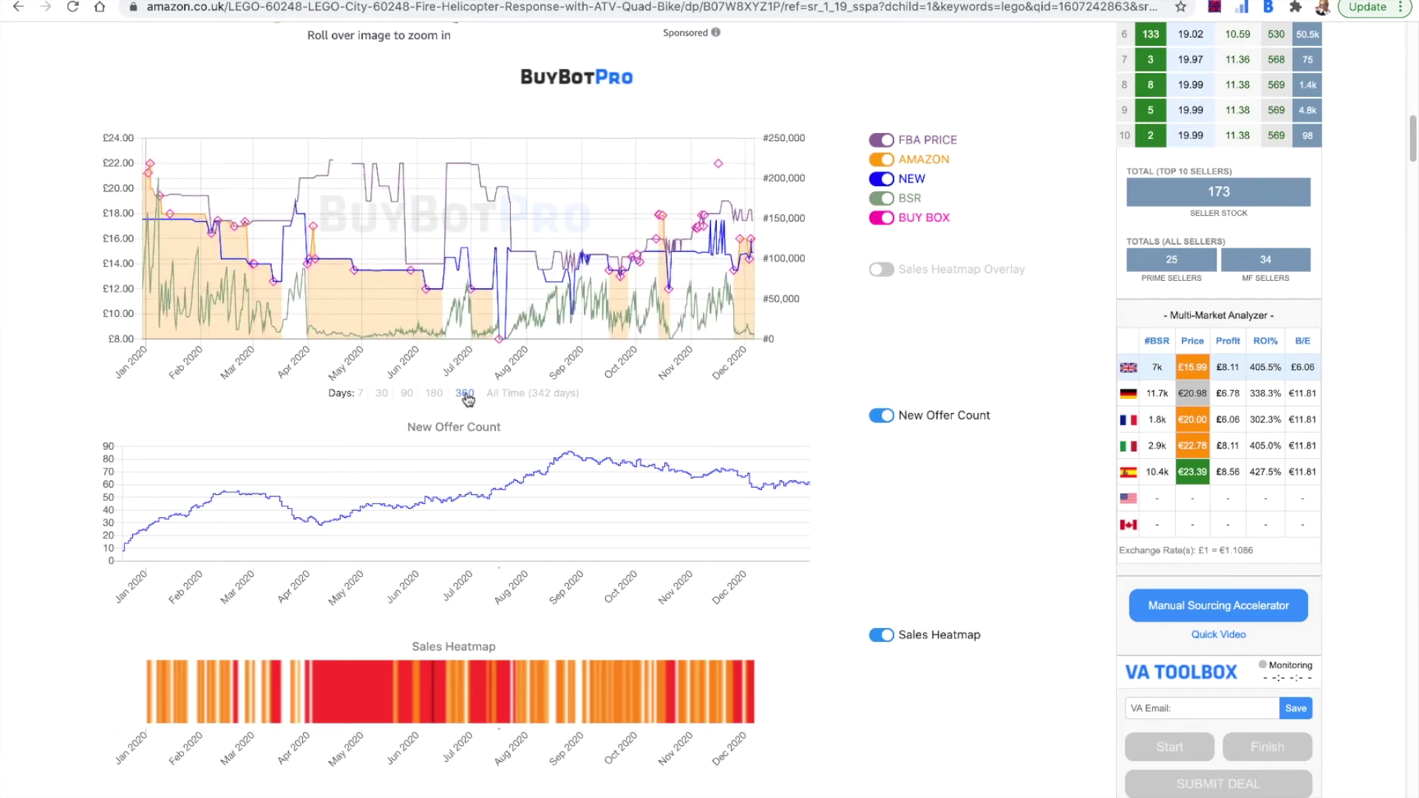
Show the All Time price history and overlay the sales heatmap on it, removing the overlay after viewing.
{"action": "left_click", "coordinate": [520, 396]}
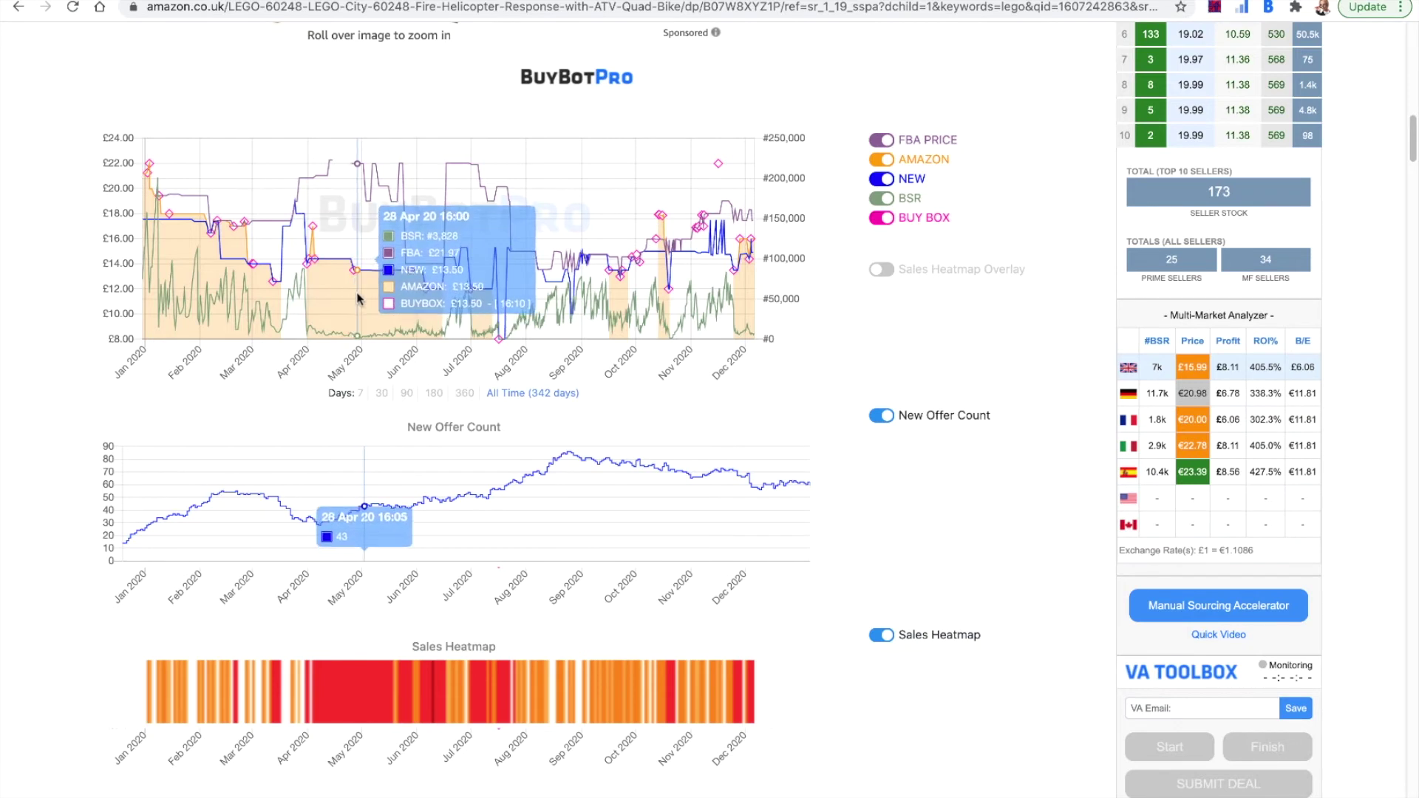
{"action": "left_click", "coordinate": [879, 279]}
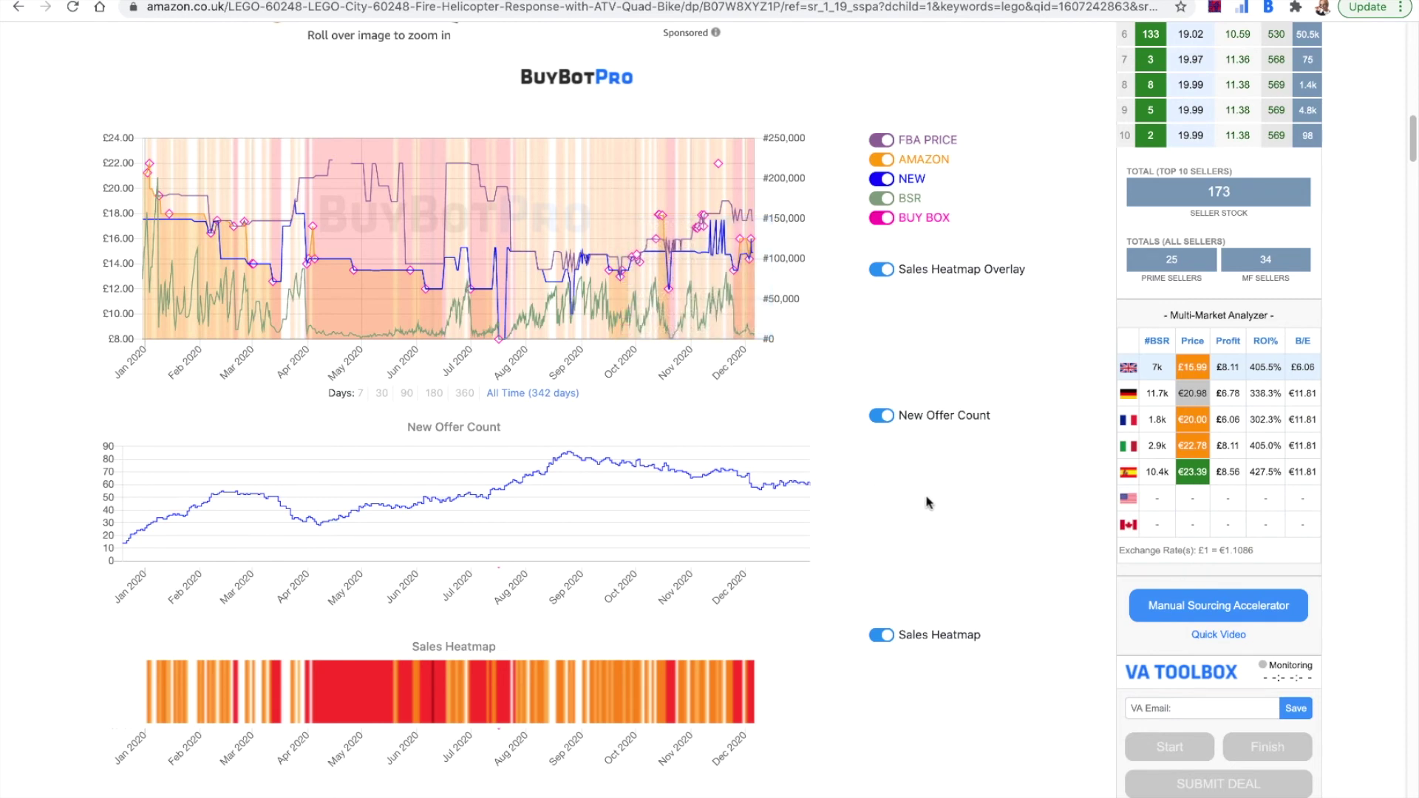
{"action": "left_click", "coordinate": [885, 272]}
Examine the bar chart averages for FBA, Amazon, New and Buy Box prices, BSR and new offer count.
{"action": "scroll", "coordinate": [885, 321], "scroll_direction": "down", "scroll_amount": 3}
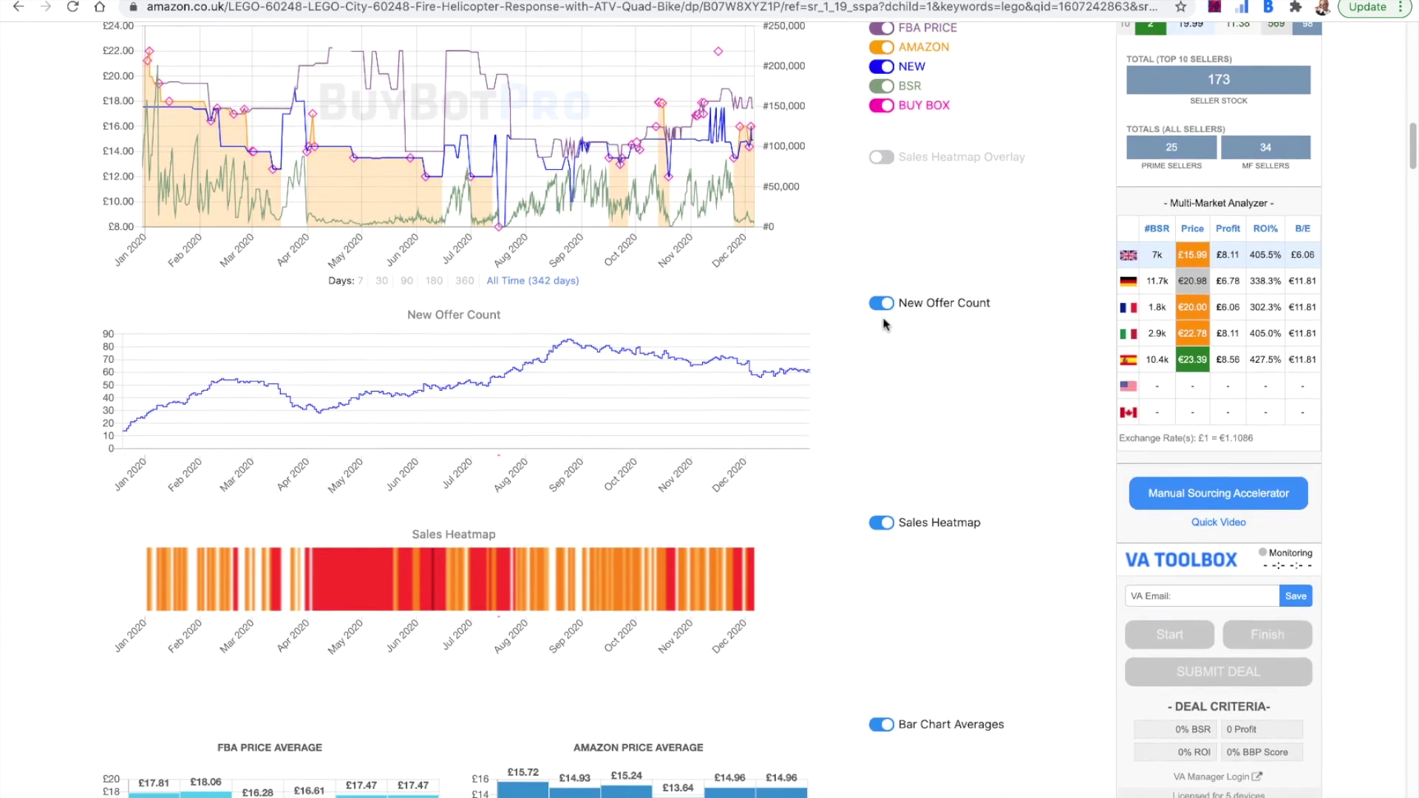
{"action": "scroll", "coordinate": [885, 323], "scroll_direction": "down", "scroll_amount": 5}
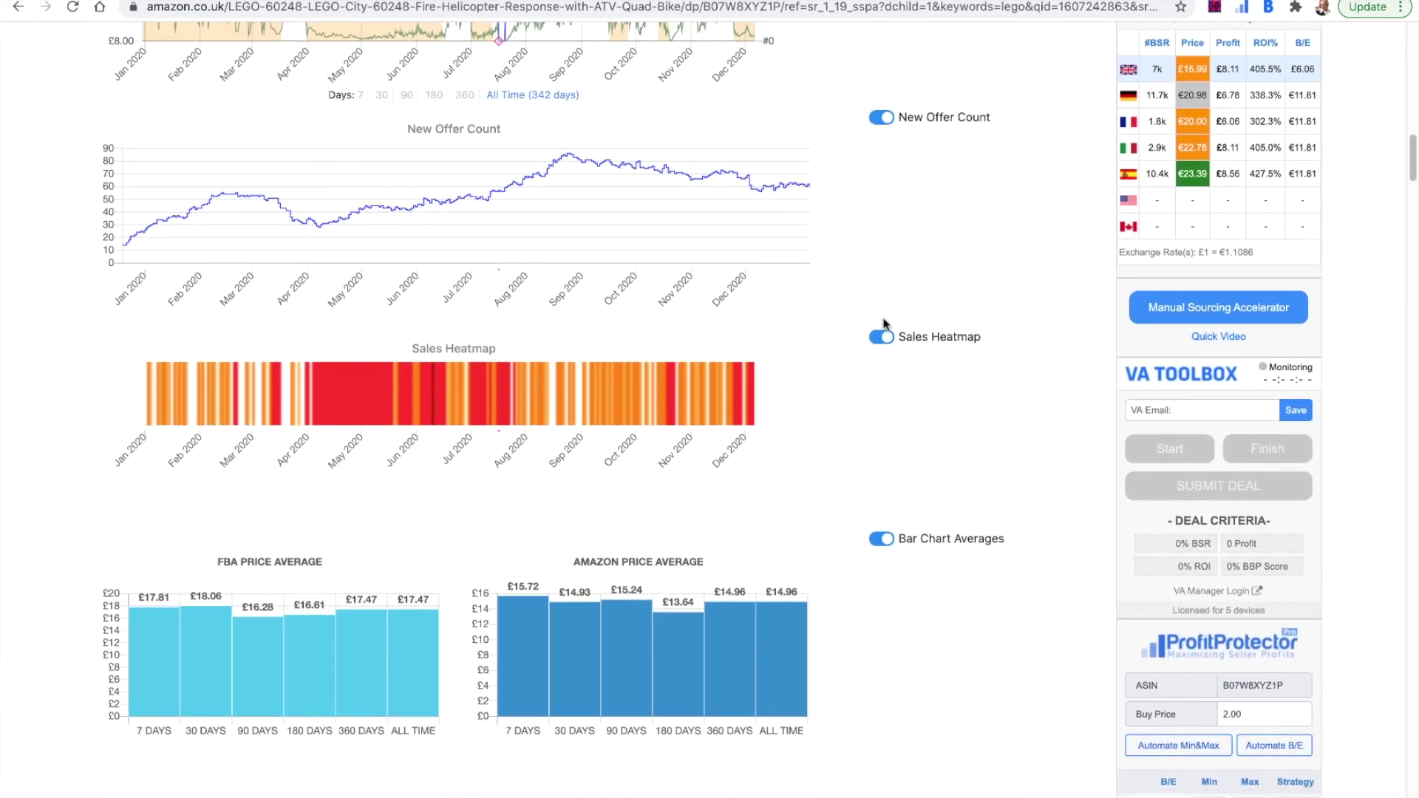
{"action": "scroll", "coordinate": [885, 323], "scroll_direction": "down", "scroll_amount": 8}
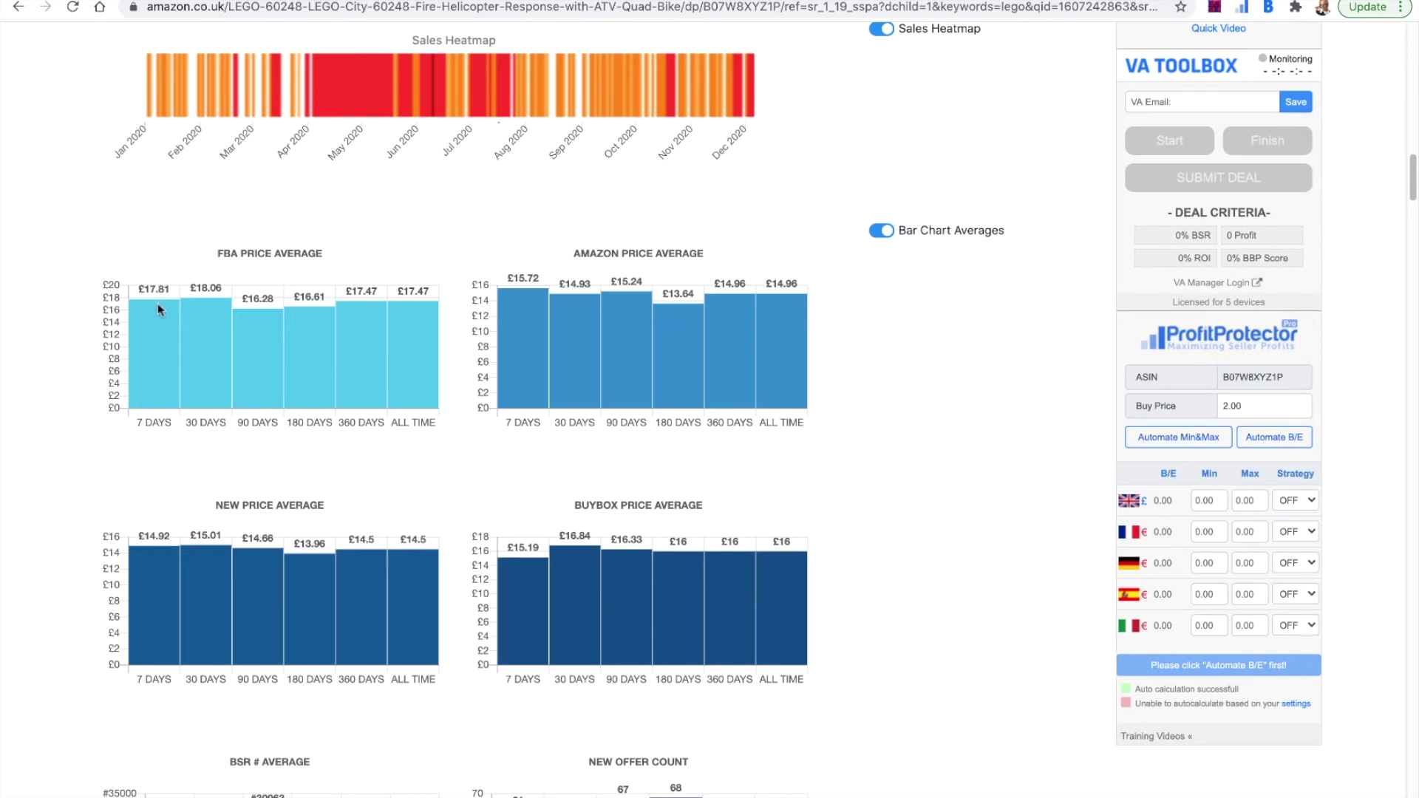
{"action": "scroll", "coordinate": [157, 309], "scroll_direction": "up", "scroll_amount": 1}
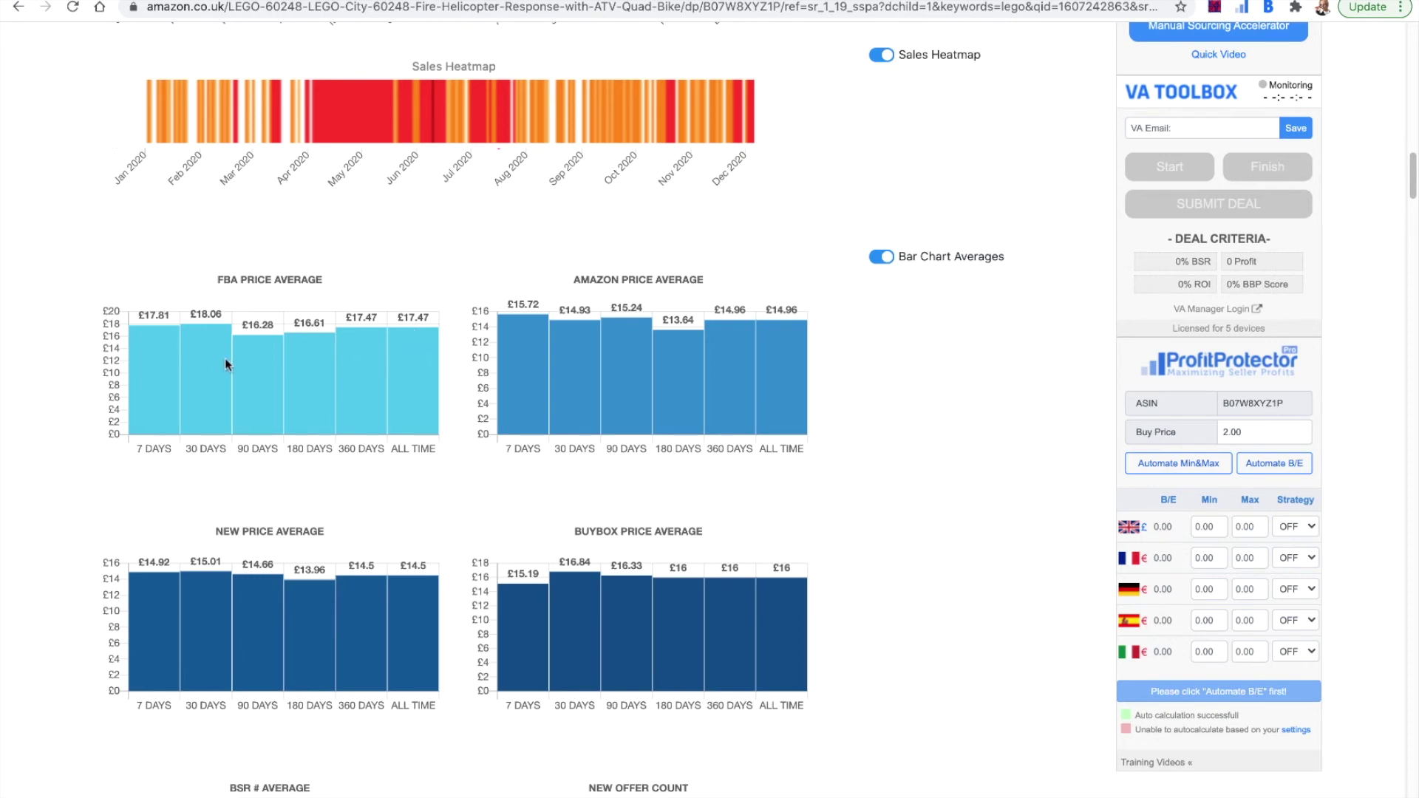
{"action": "scroll", "coordinate": [226, 364], "scroll_direction": "down", "scroll_amount": 2}
{"action": "scroll", "coordinate": [226, 364], "scroll_direction": "down", "scroll_amount": 1}
{"action": "scroll", "coordinate": [226, 363], "scroll_direction": "down", "scroll_amount": 1}
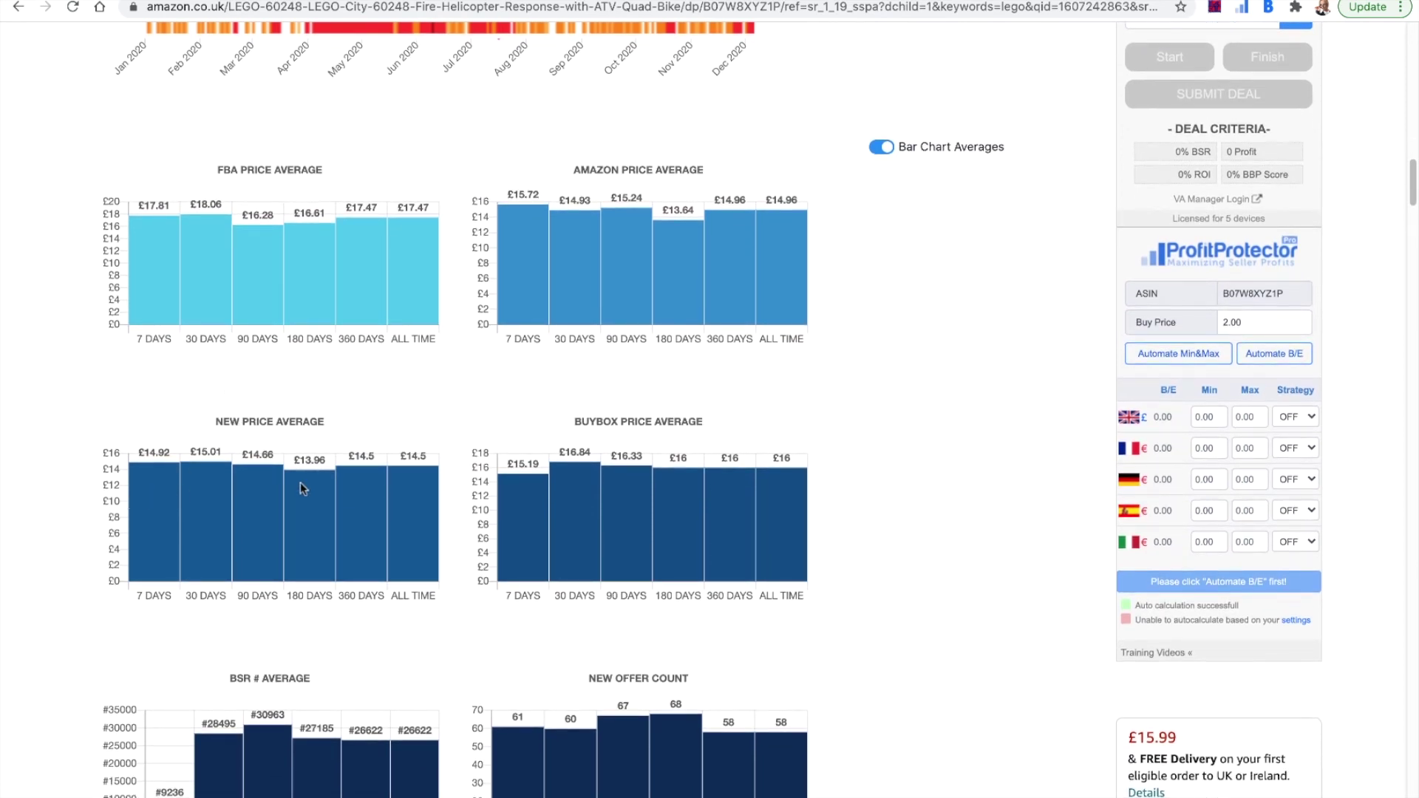
{"action": "scroll", "coordinate": [723, 439], "scroll_direction": "down", "scroll_amount": 1}
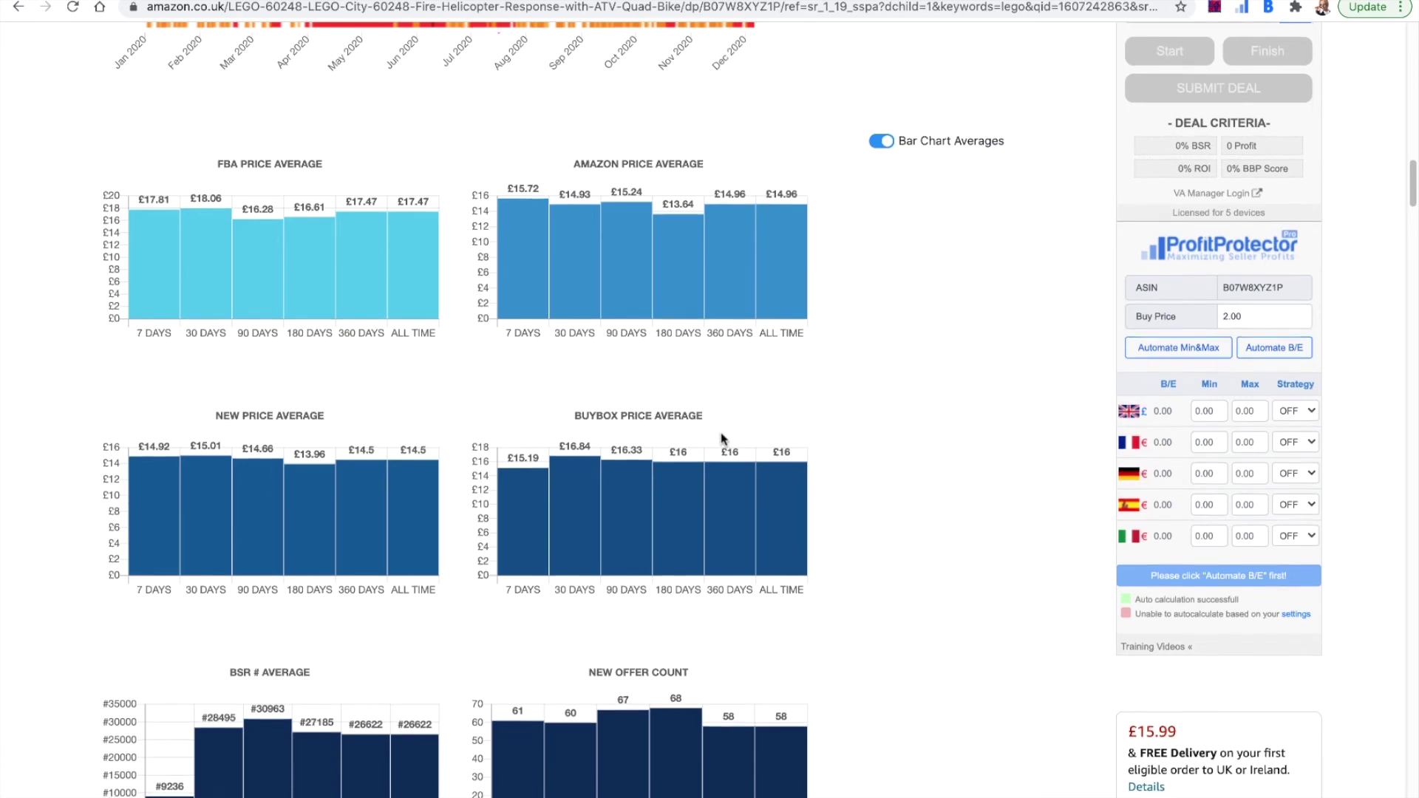
{"action": "scroll", "coordinate": [724, 439], "scroll_direction": "down", "scroll_amount": 2}
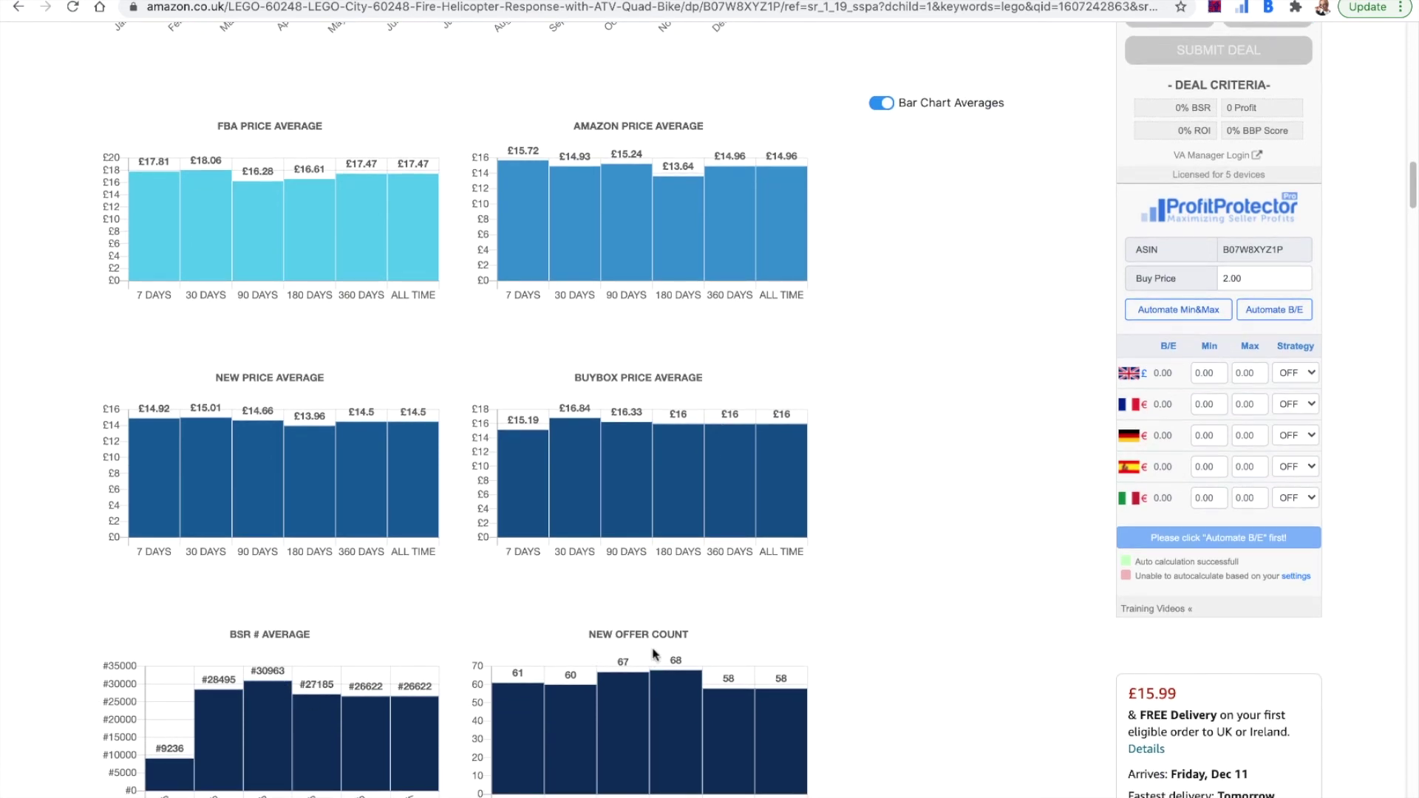
{"action": "scroll", "coordinate": [652, 654], "scroll_direction": "down", "scroll_amount": 1}
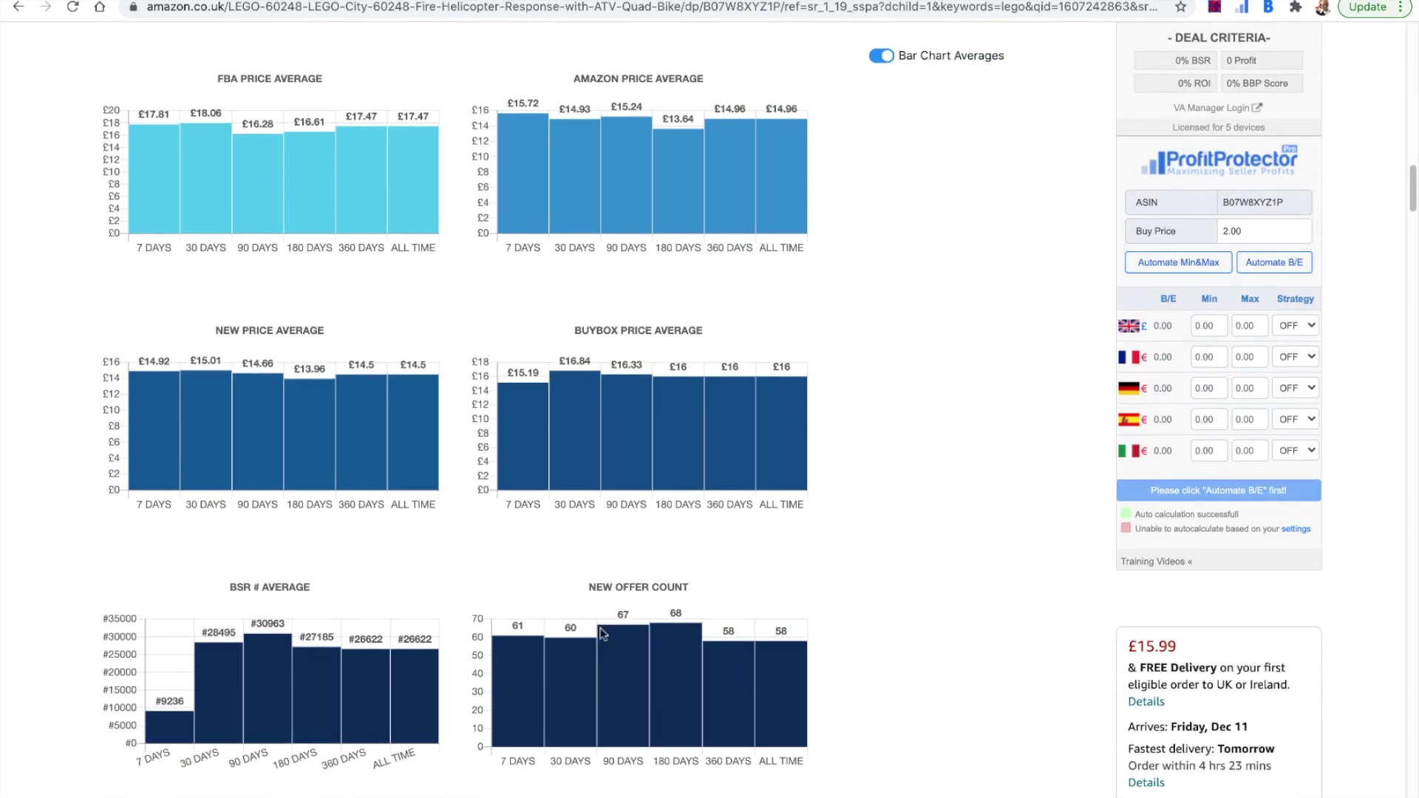
{"action": "scroll", "coordinate": [623, 668], "scroll_direction": "down", "scroll_amount": 1}
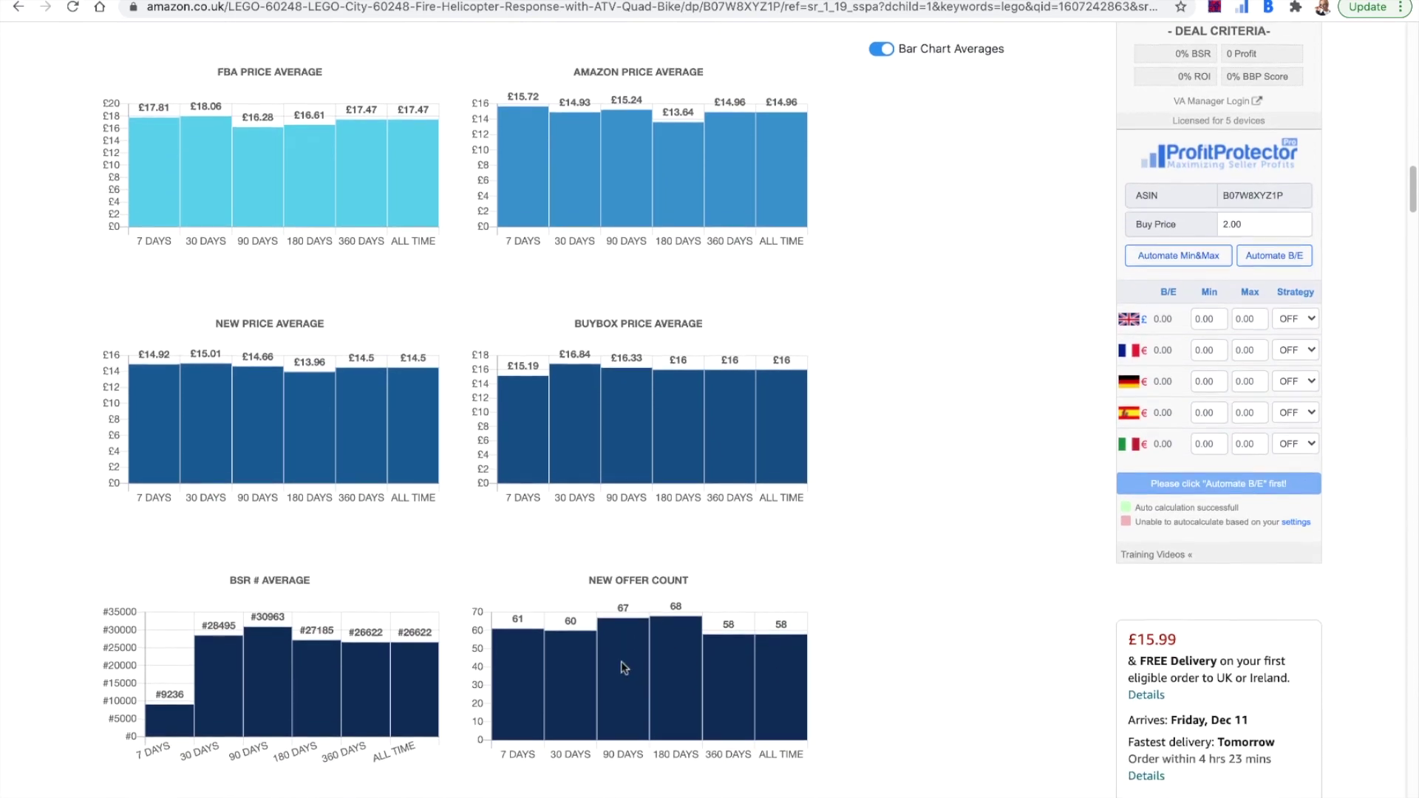
{"action": "scroll", "coordinate": [621, 667], "scroll_direction": "down", "scroll_amount": 3}
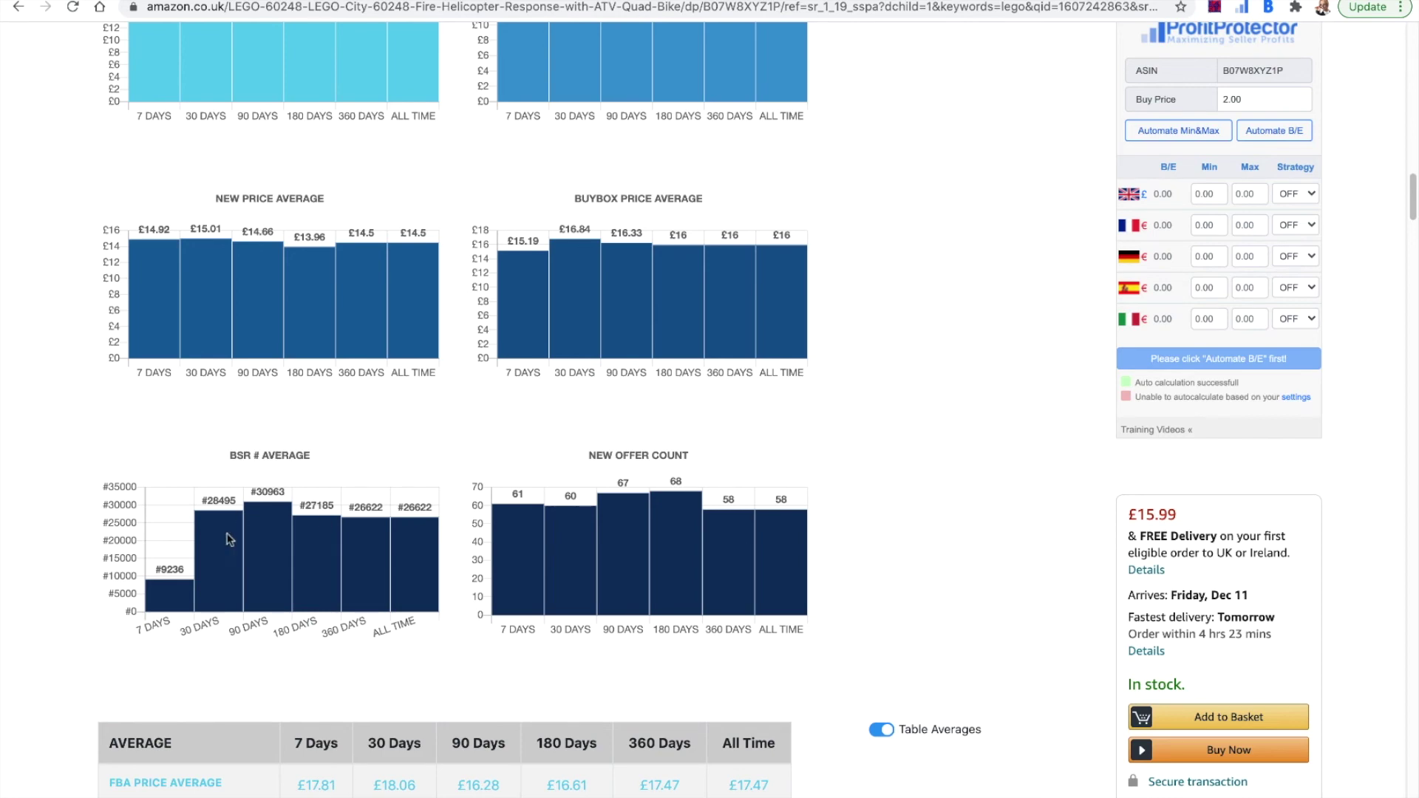
Review the Table Averages for each time period and compare them with the bar charts above.
{"action": "scroll", "coordinate": [244, 606], "scroll_direction": "down", "scroll_amount": 1}
{"action": "scroll", "coordinate": [242, 600], "scroll_direction": "down", "scroll_amount": 3}
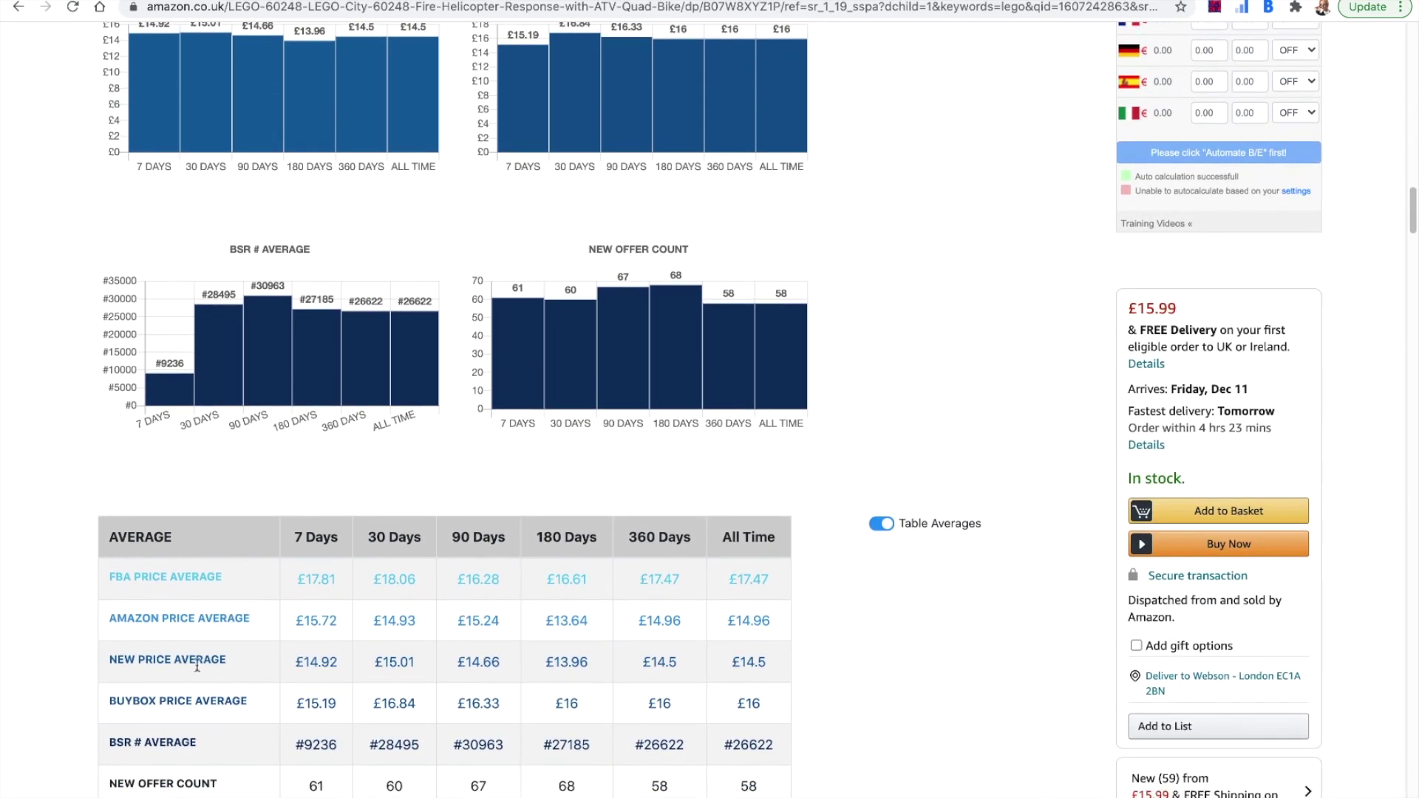
{"action": "scroll", "coordinate": [461, 614], "scroll_direction": "up", "scroll_amount": 5}
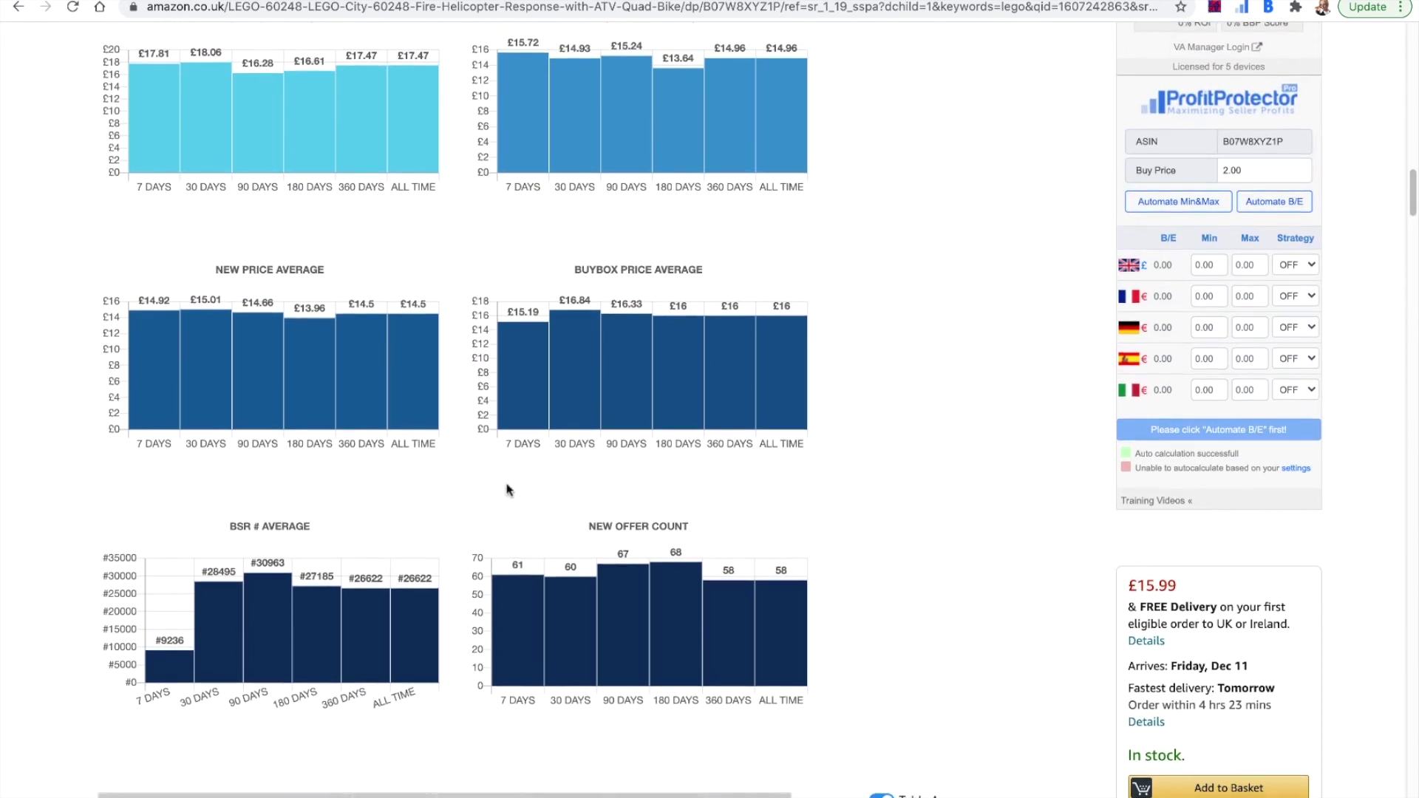
{"action": "scroll", "coordinate": [508, 490], "scroll_direction": "down", "scroll_amount": 1}
{"action": "scroll", "coordinate": [481, 317], "scroll_direction": "down", "scroll_amount": 5}
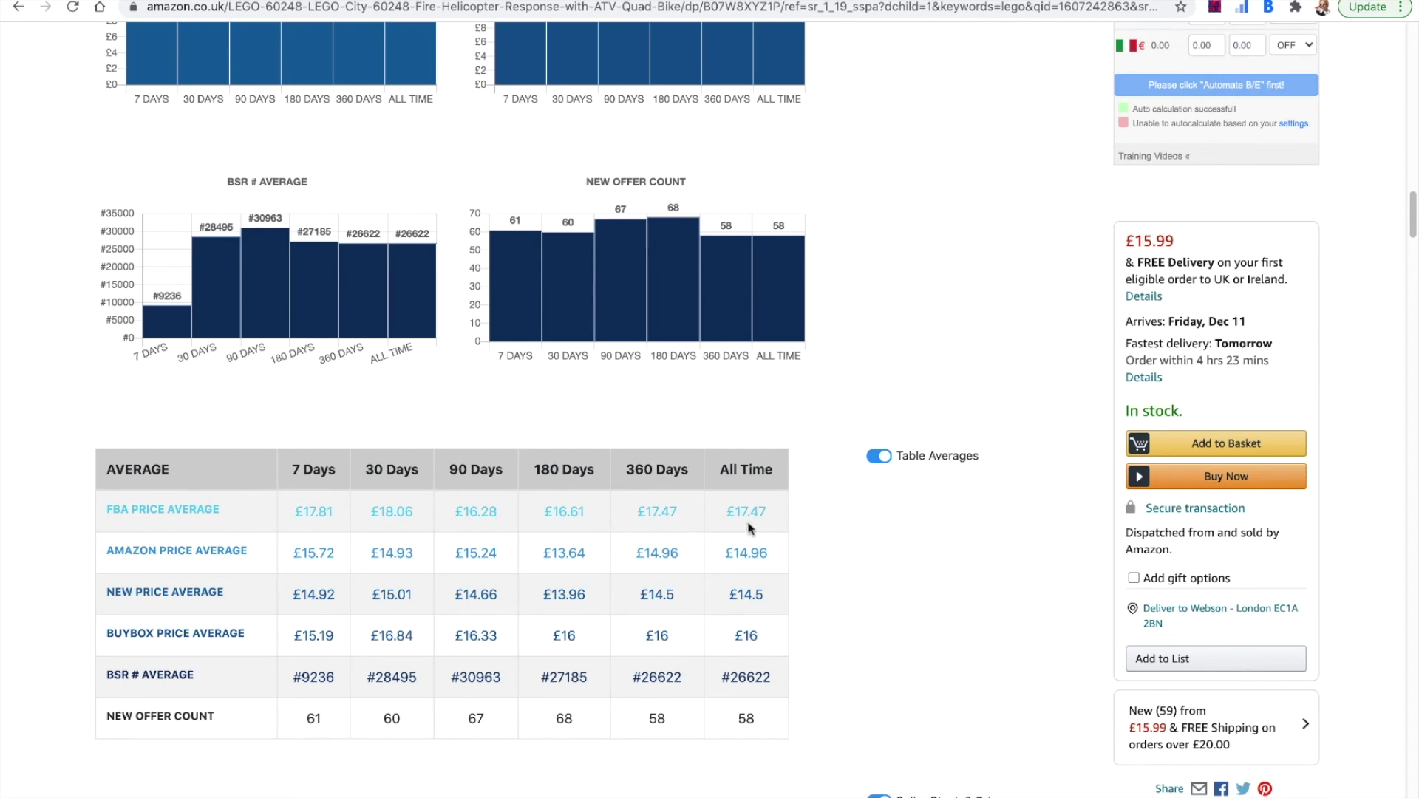
{"action": "scroll", "coordinate": [862, 455], "scroll_direction": "up", "scroll_amount": 4}
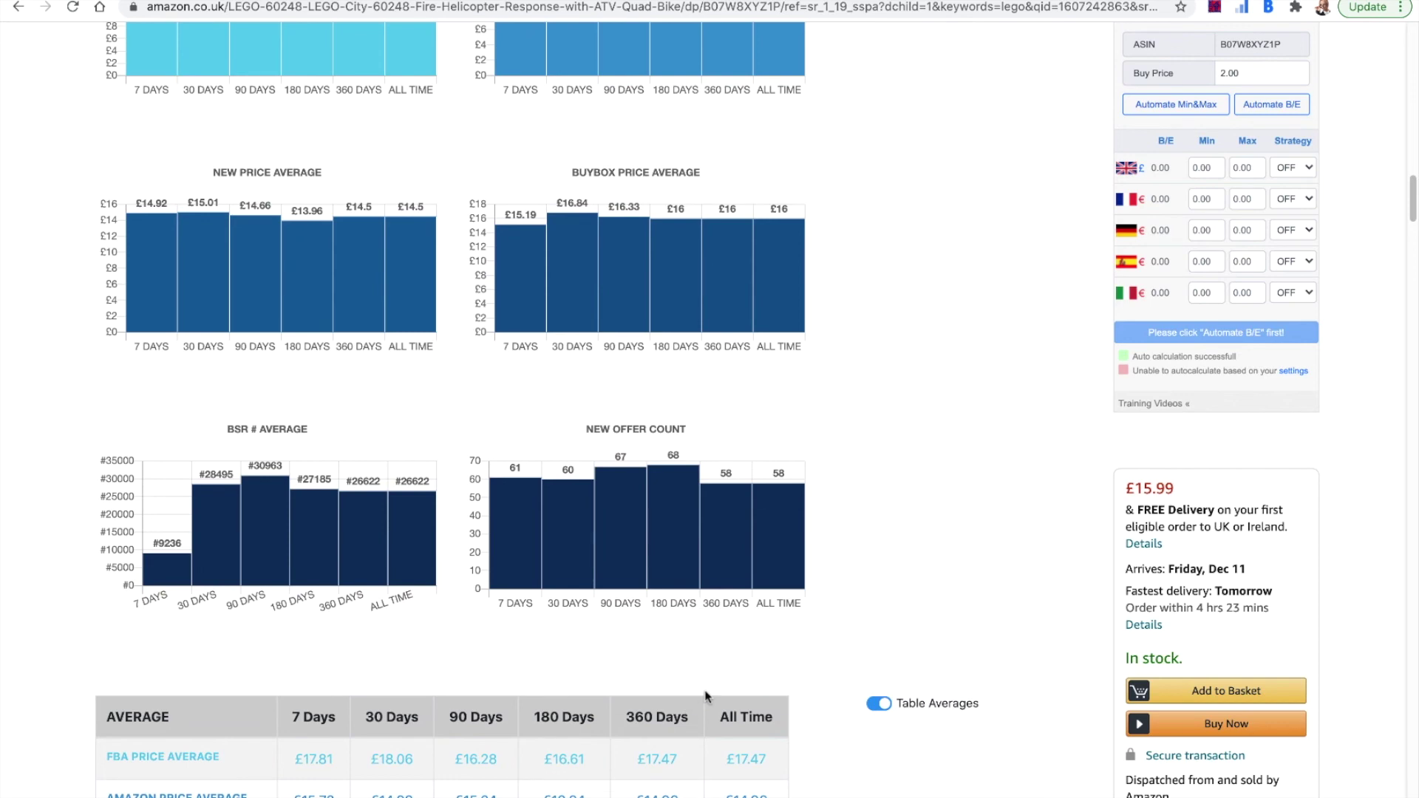
Examine the Seller Stock & Price chart below the Table Averages, checking the price and stock level at each seller position.
{"action": "scroll", "coordinate": [704, 695], "scroll_direction": "down", "scroll_amount": 2}
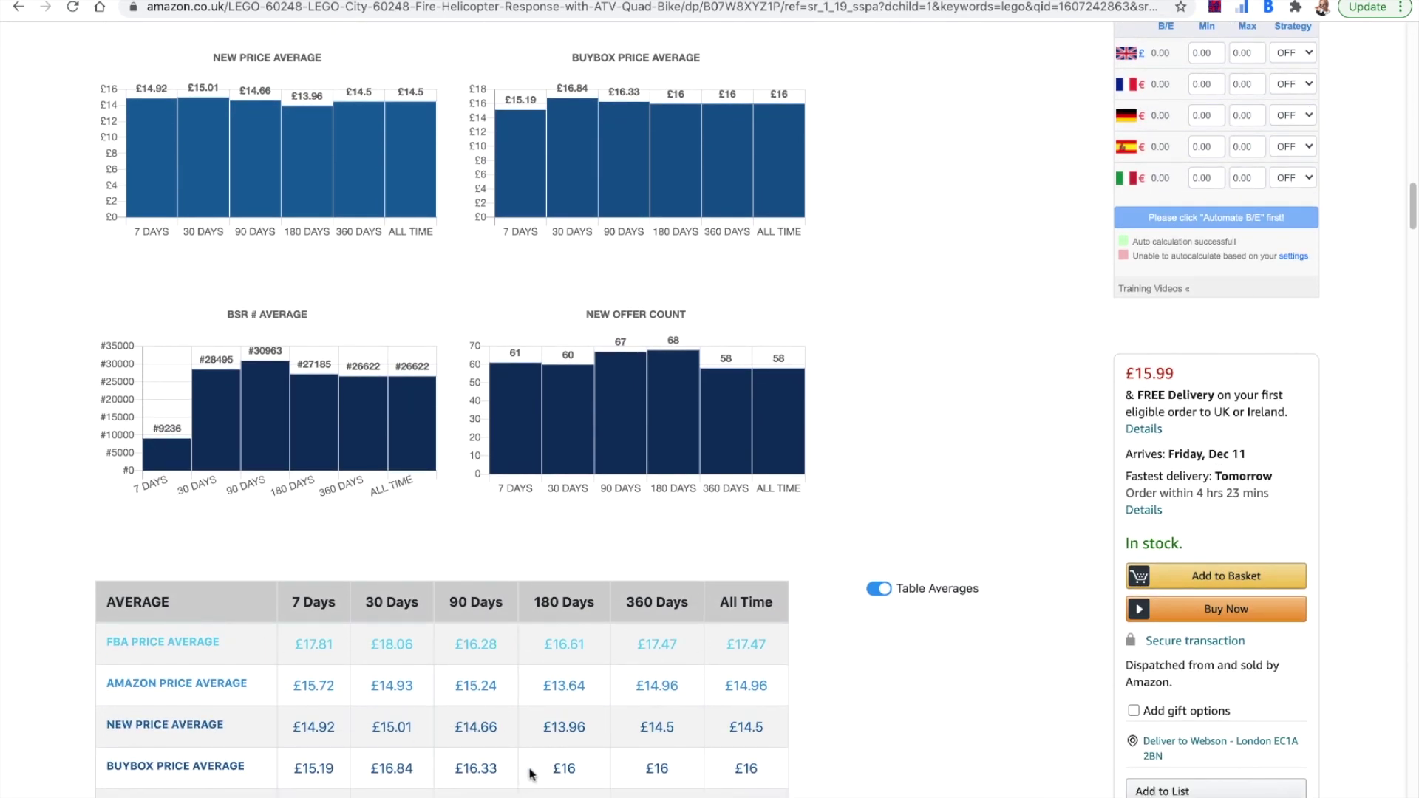
{"action": "scroll", "coordinate": [530, 774], "scroll_direction": "down", "scroll_amount": 4}
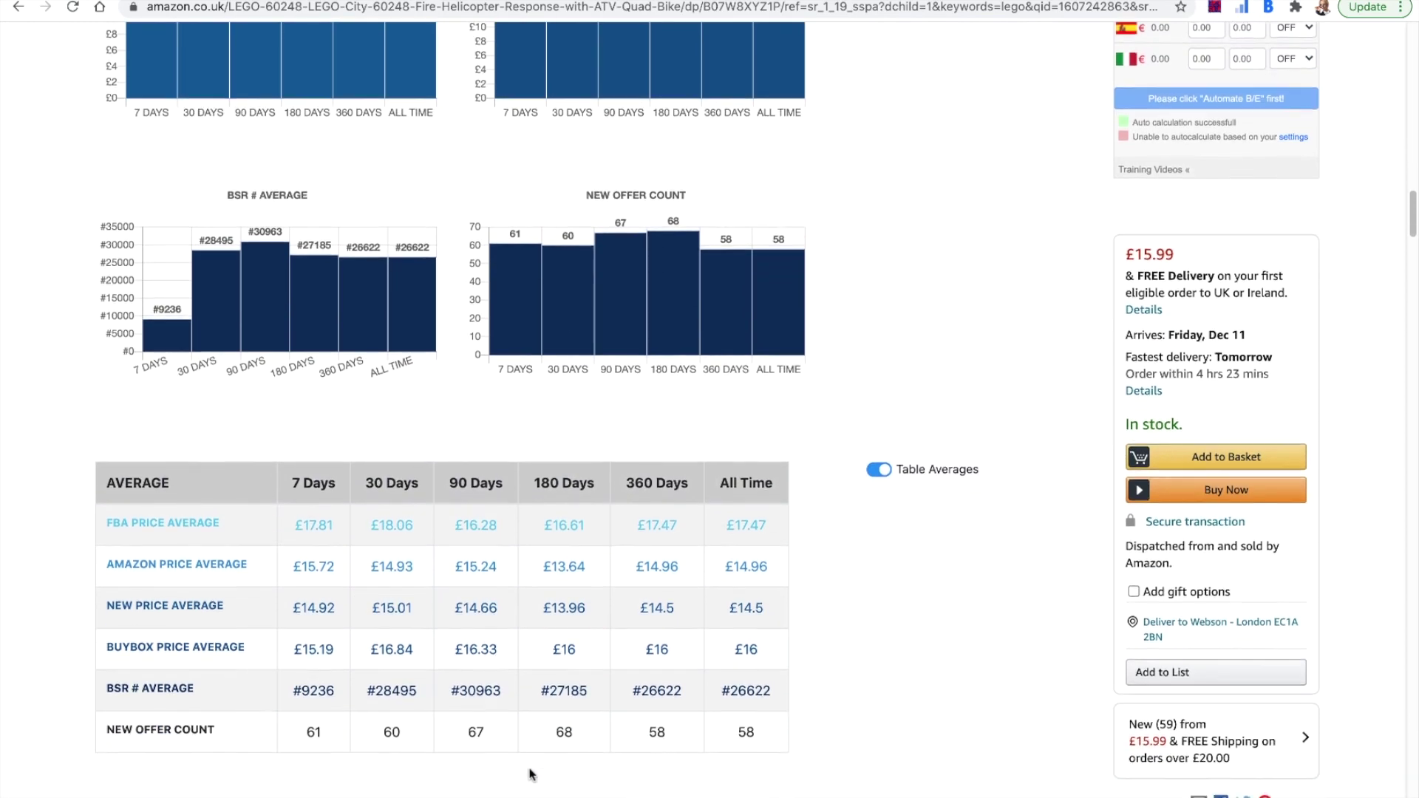
{"action": "scroll", "coordinate": [530, 774], "scroll_direction": "down", "scroll_amount": 3}
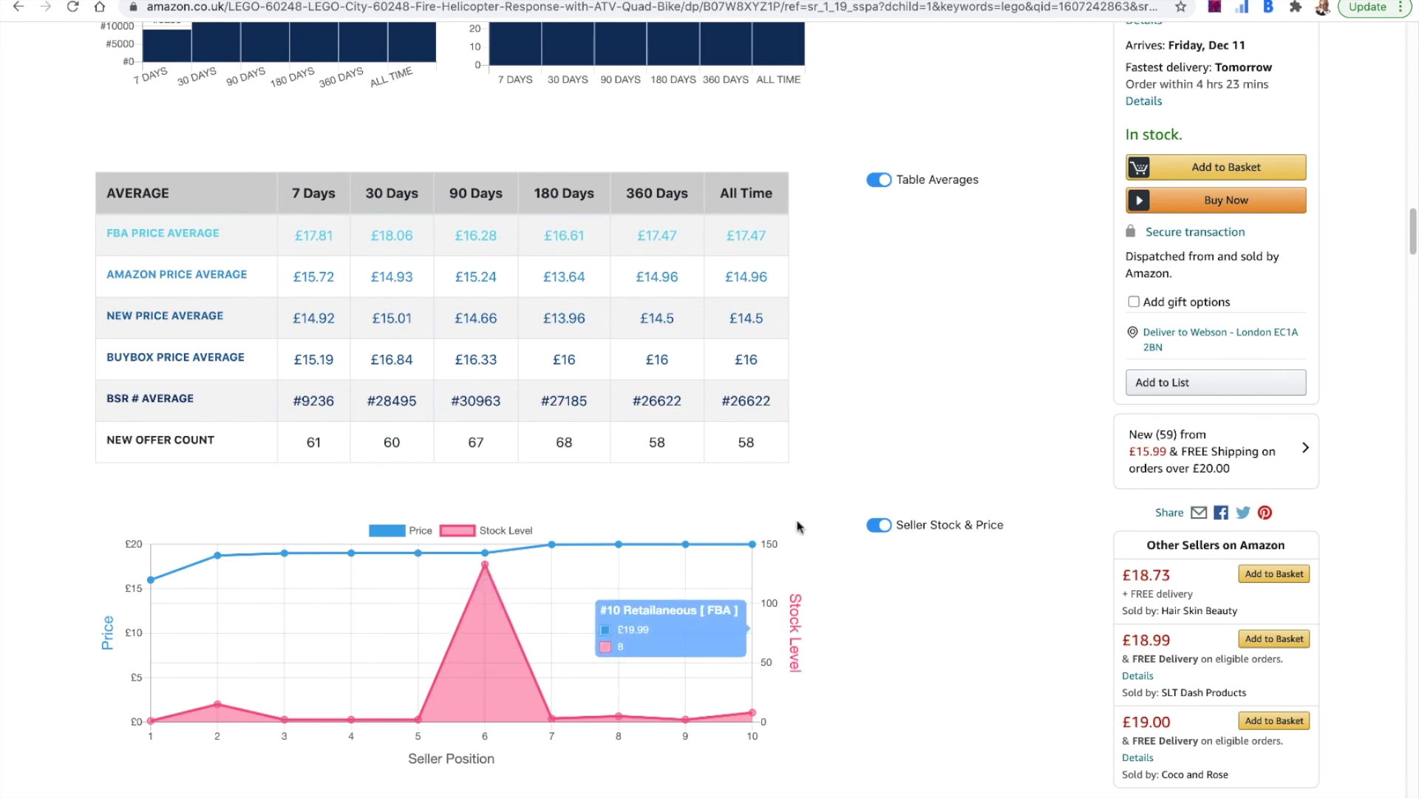
Compare the Seller Stock & Price chart with the stock levels and prices of the top 10 sellers in the Competition Analysis.
{"action": "scroll", "coordinate": [797, 527], "scroll_direction": "up", "scroll_amount": 15}
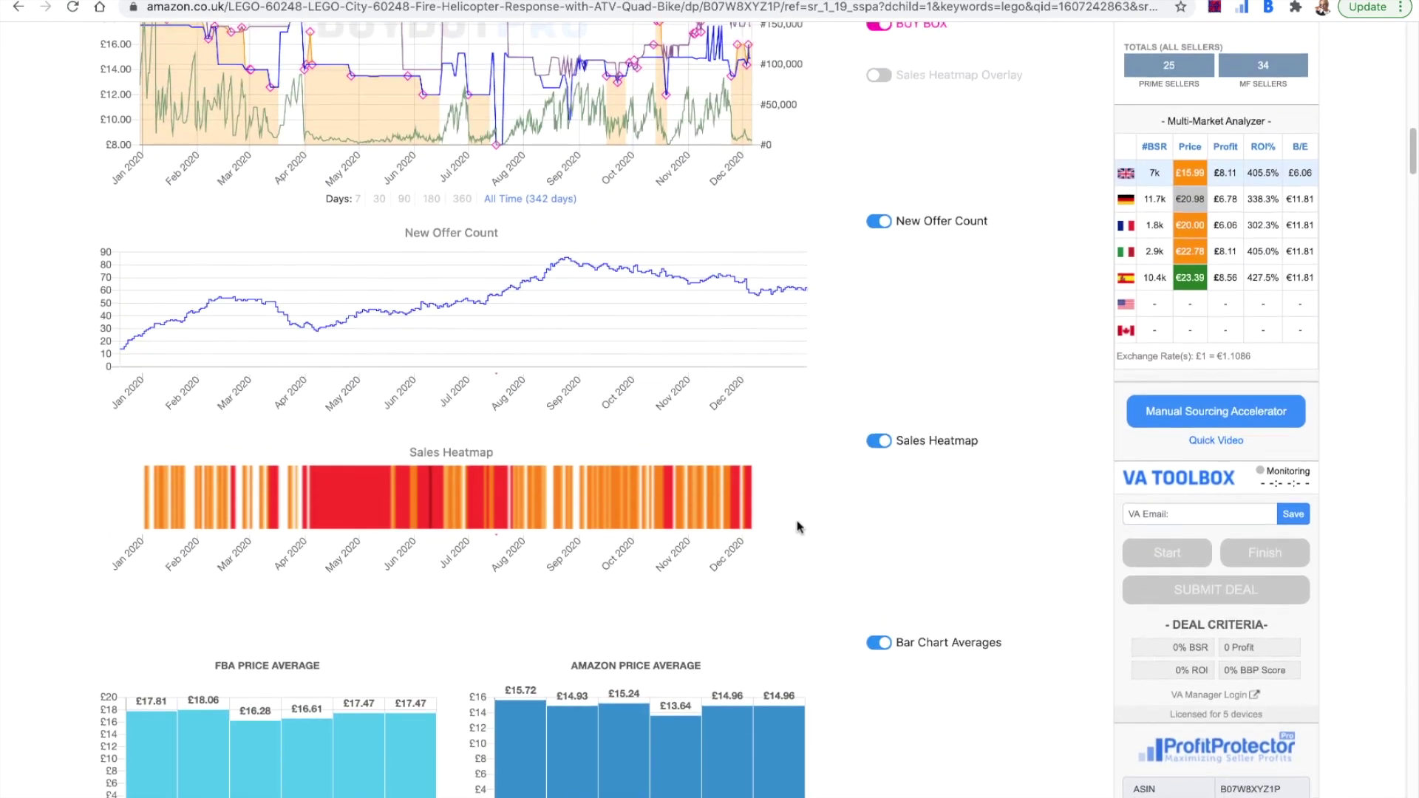
{"action": "scroll", "coordinate": [797, 526], "scroll_direction": "up", "scroll_amount": 6}
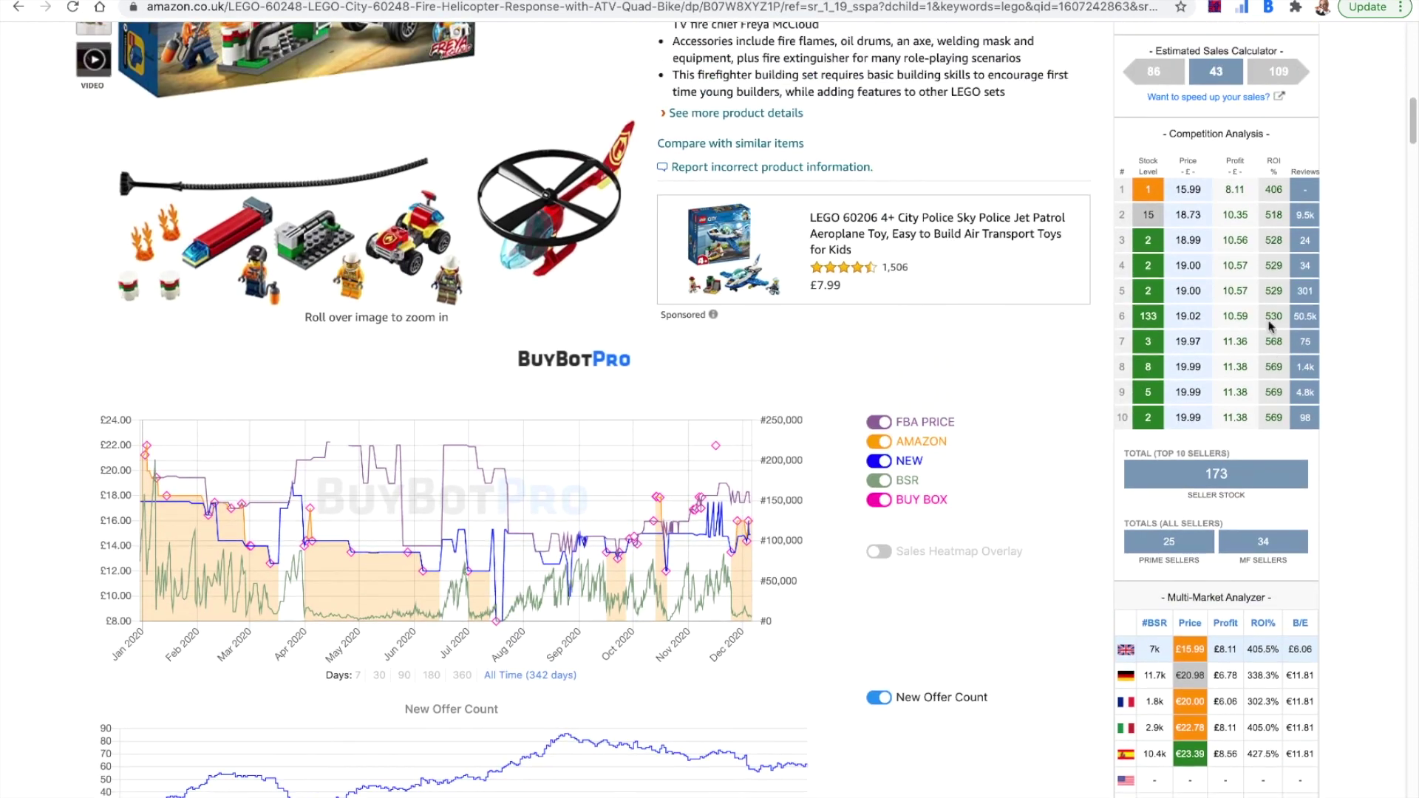
{"action": "scroll", "coordinate": [969, 403], "scroll_direction": "down", "scroll_amount": 14}
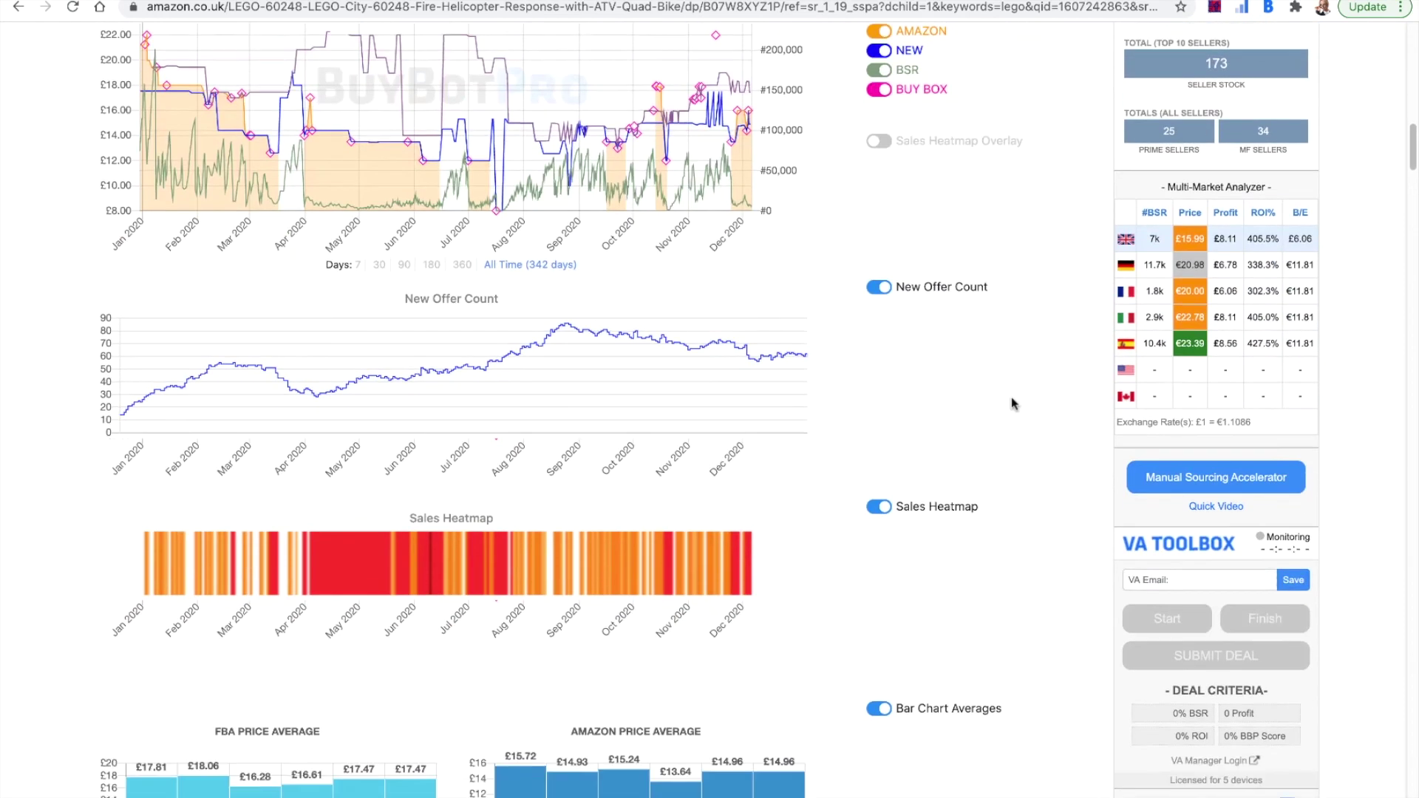
{"action": "scroll", "coordinate": [1011, 403], "scroll_direction": "down", "scroll_amount": 10}
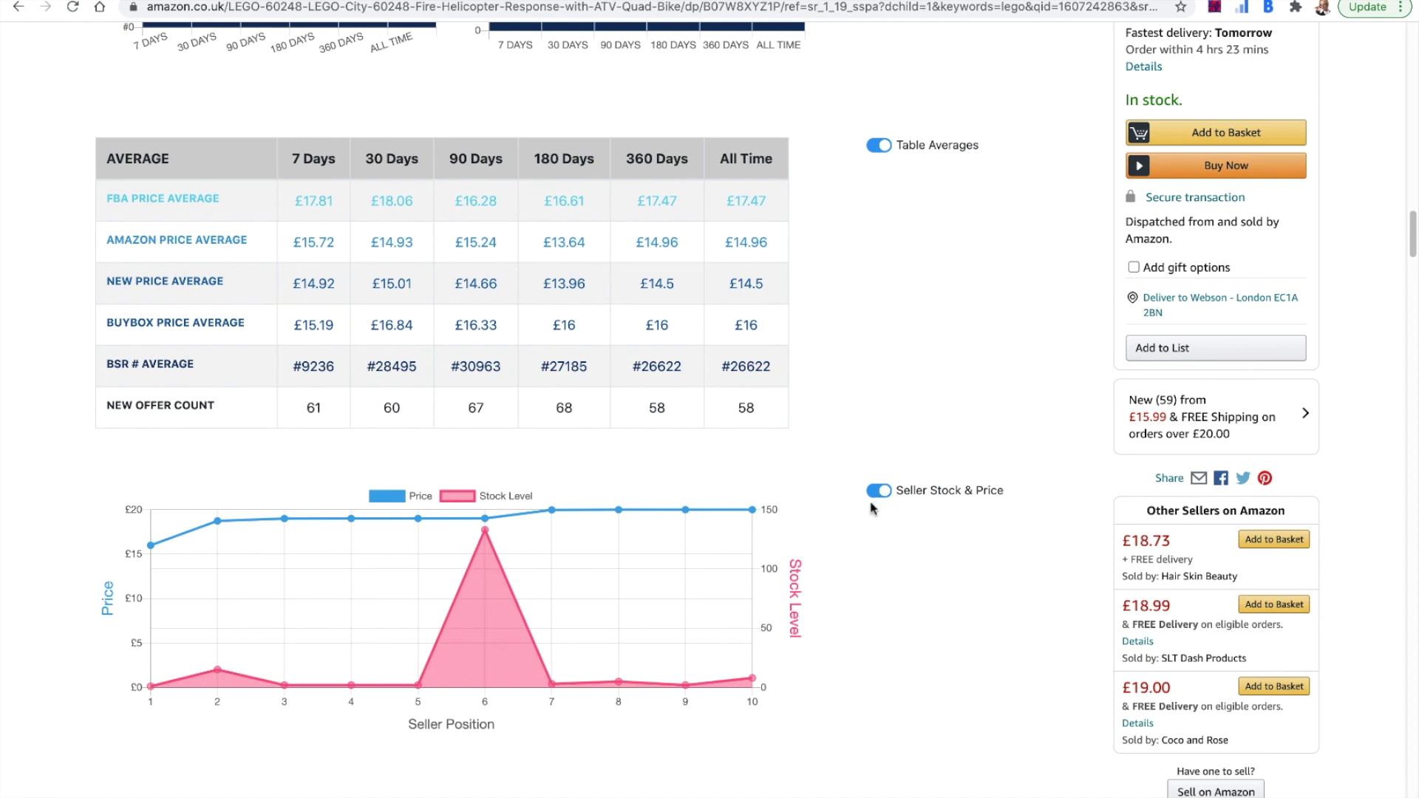
{"action": "scroll", "coordinate": [882, 503], "scroll_direction": "down", "scroll_amount": 1}
Return to the price history chart and view its 180 day range followed by the 90 day range.
{"action": "scroll", "coordinate": [883, 502], "scroll_direction": "up", "scroll_amount": 8}
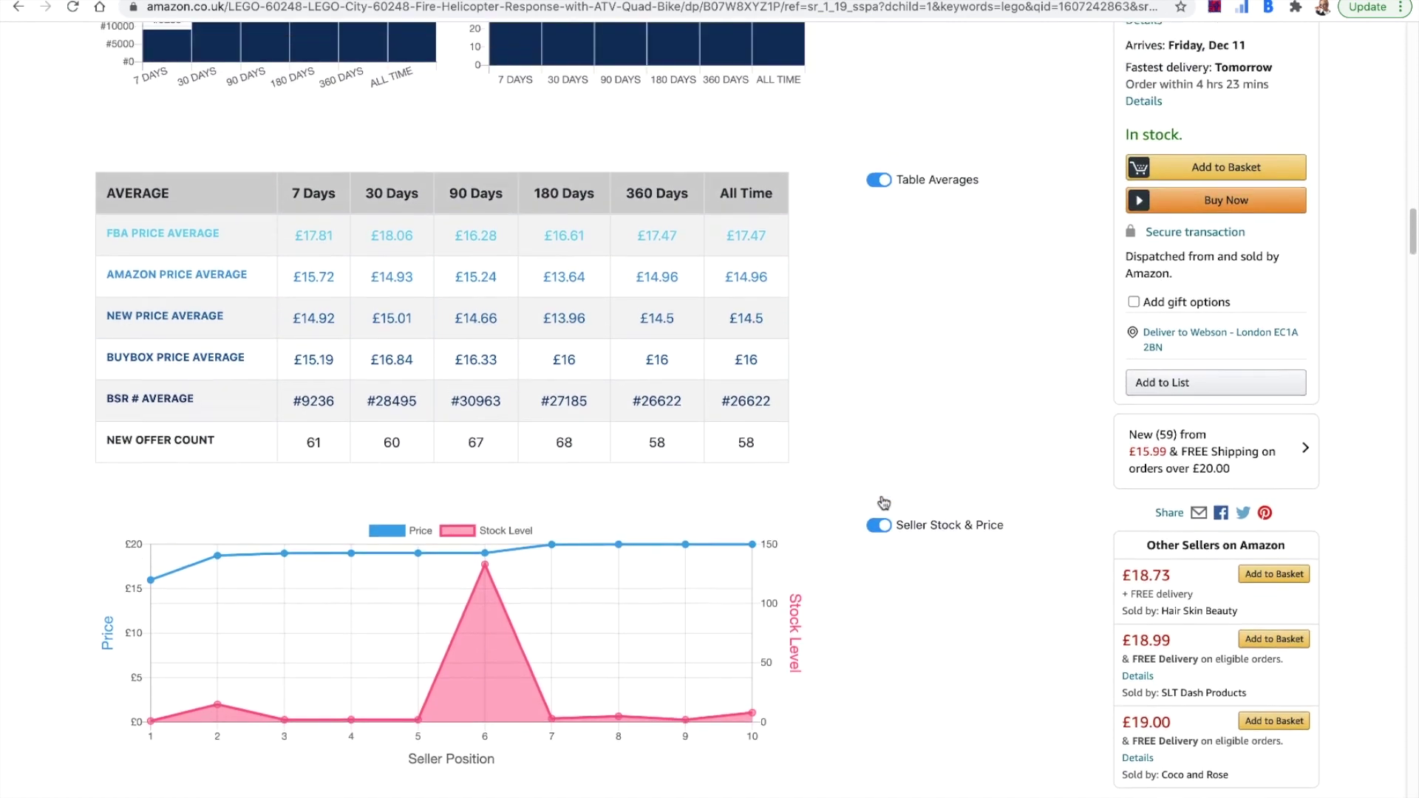
{"action": "scroll", "coordinate": [884, 503], "scroll_direction": "up", "scroll_amount": 10}
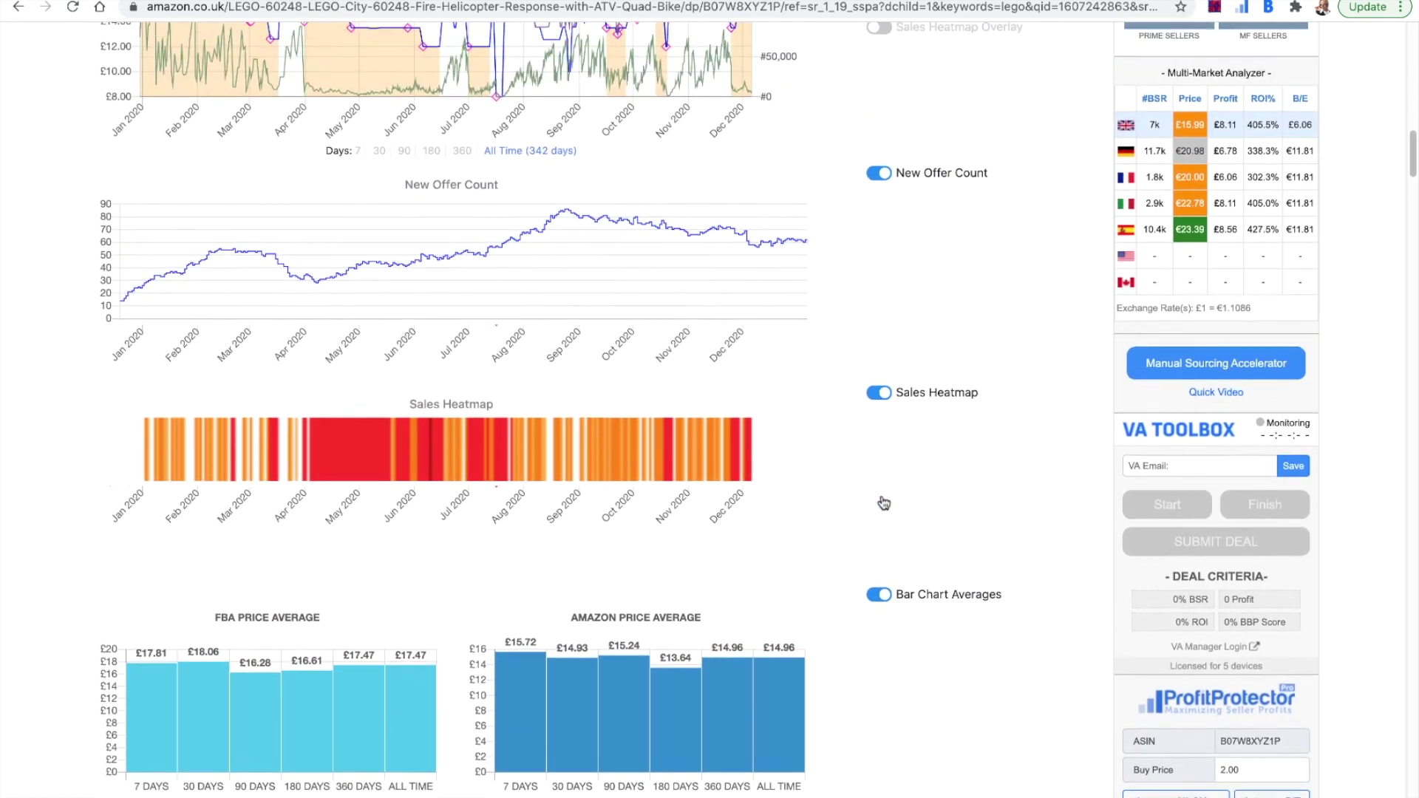
{"action": "scroll", "coordinate": [884, 503], "scroll_direction": "up", "scroll_amount": 2}
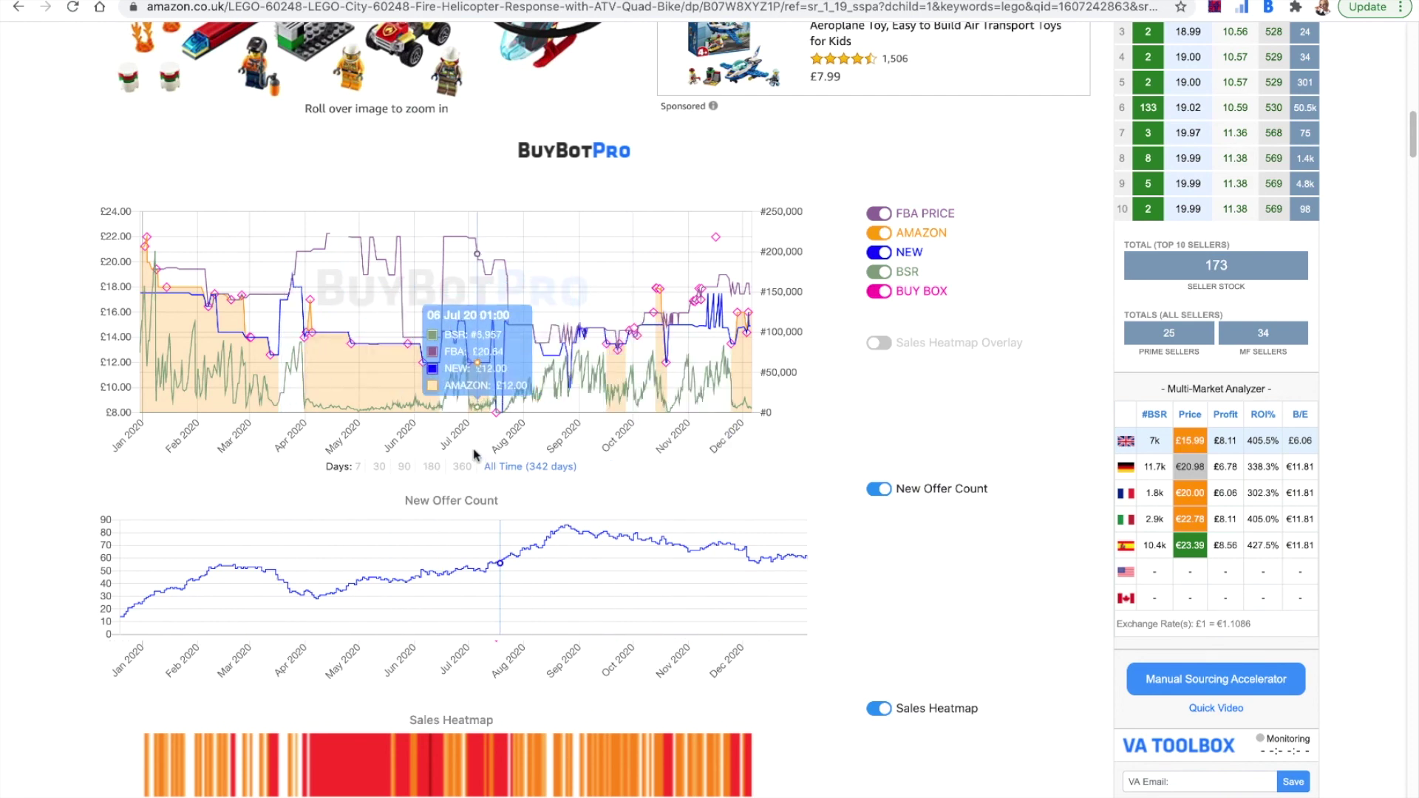
{"action": "left_click", "coordinate": [432, 468]}
{"action": "left_click", "coordinate": [405, 468]}
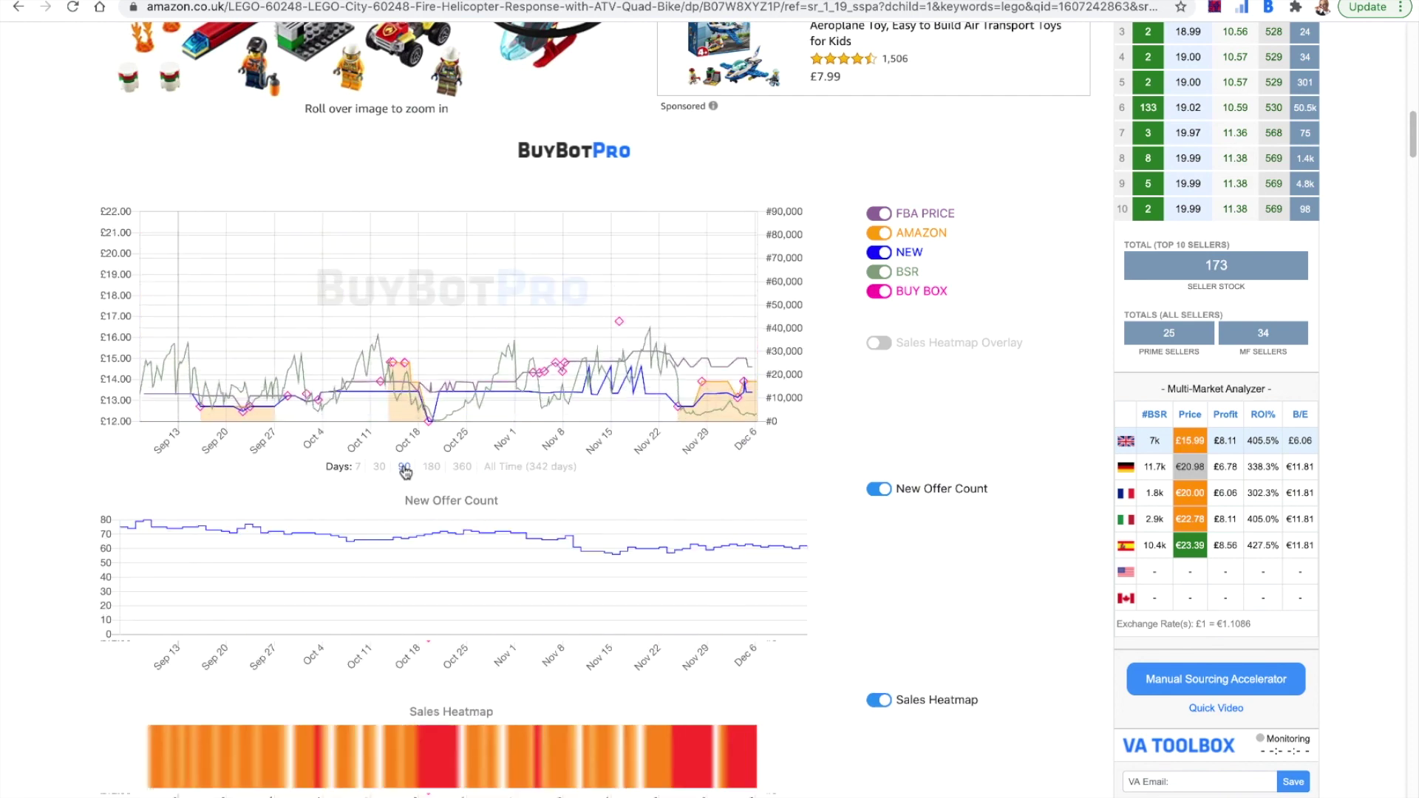